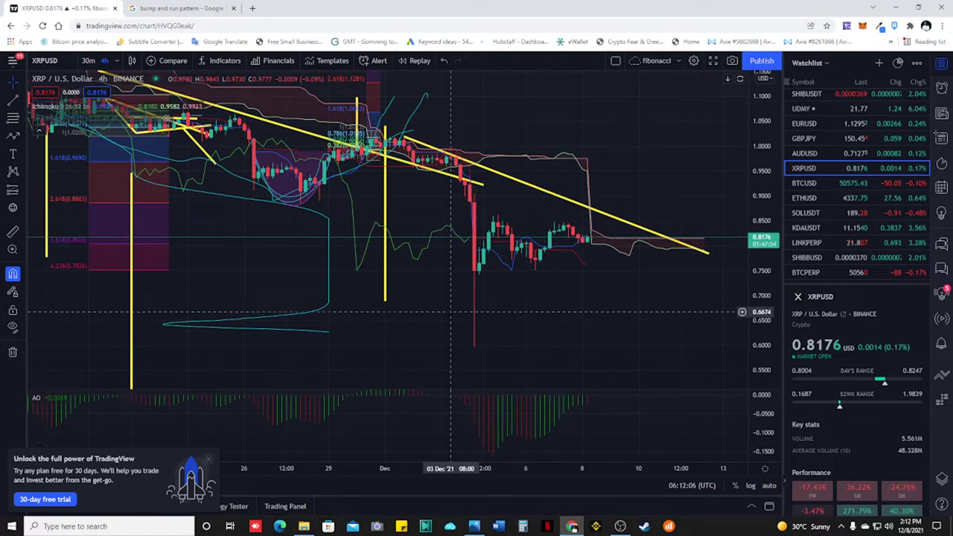
Hide all drawings and switch the XRPUSD chart to the 1-week interval.
left_click(12, 327)
scroll(342, 291, "down", 3)
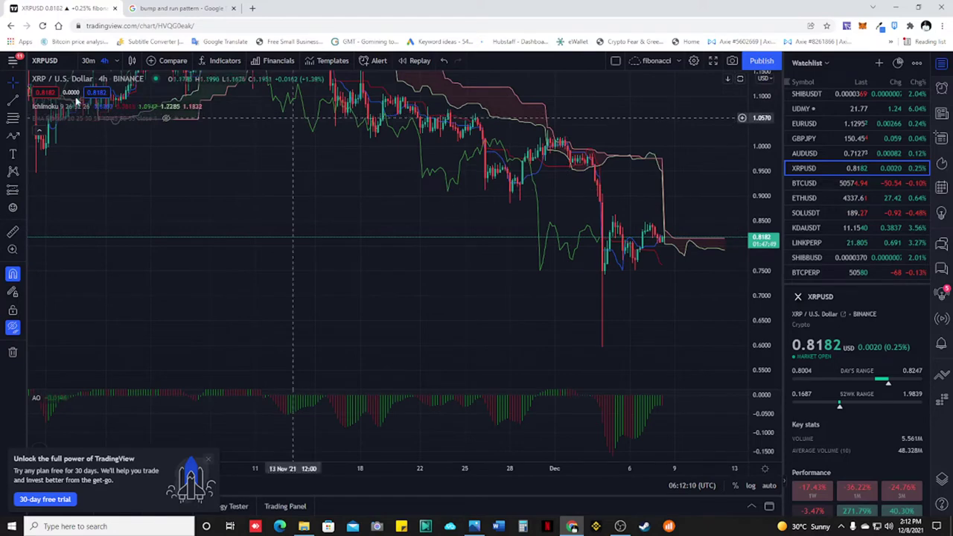
left_click(117, 68)
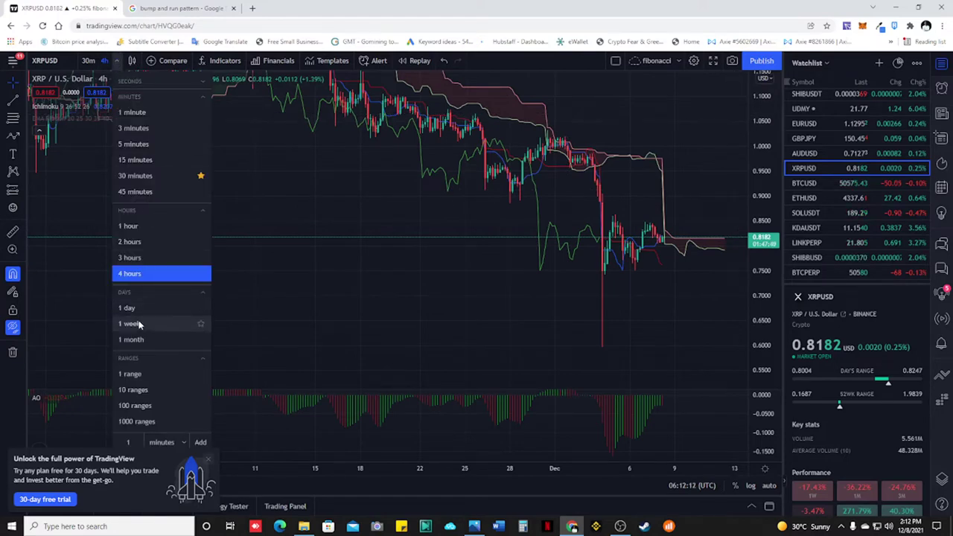
left_click(164, 325)
scroll(405, 292, "up", 15)
left_click_drag(765, 101, 765, 274)
left_click_drag(342, 278, 467, 310)
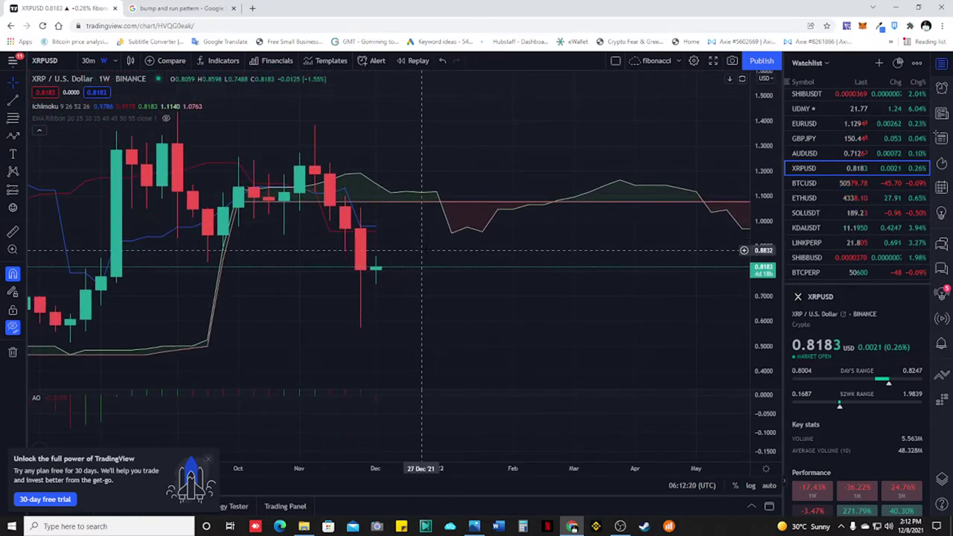
left_click_drag(434, 328, 564, 328)
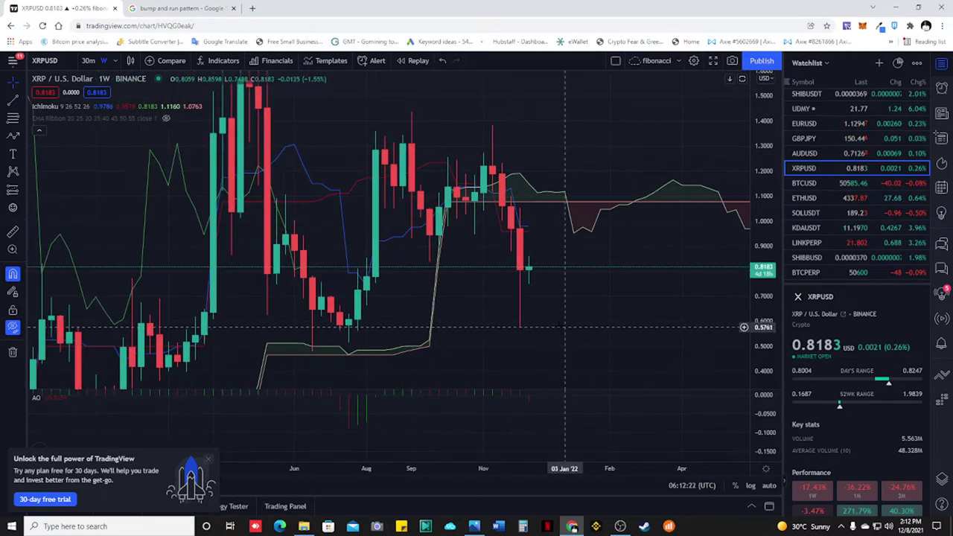
scroll(564, 328, "down", 2)
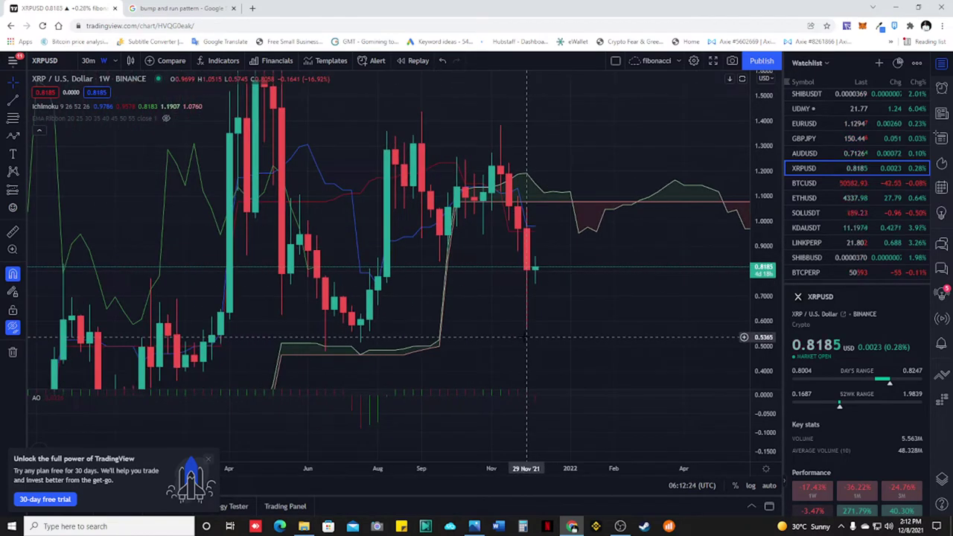
left_click(13, 136)
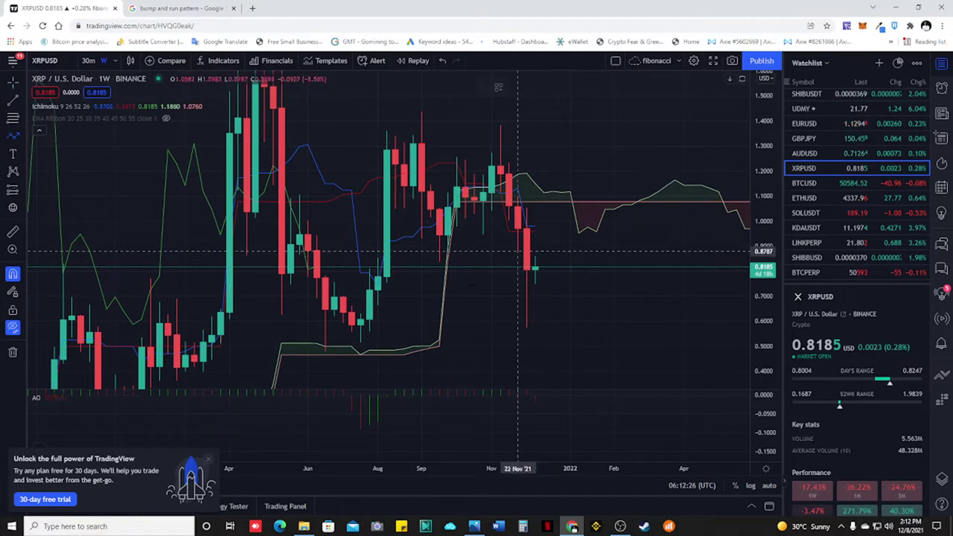
left_click(386, 276)
left_click(422, 112)
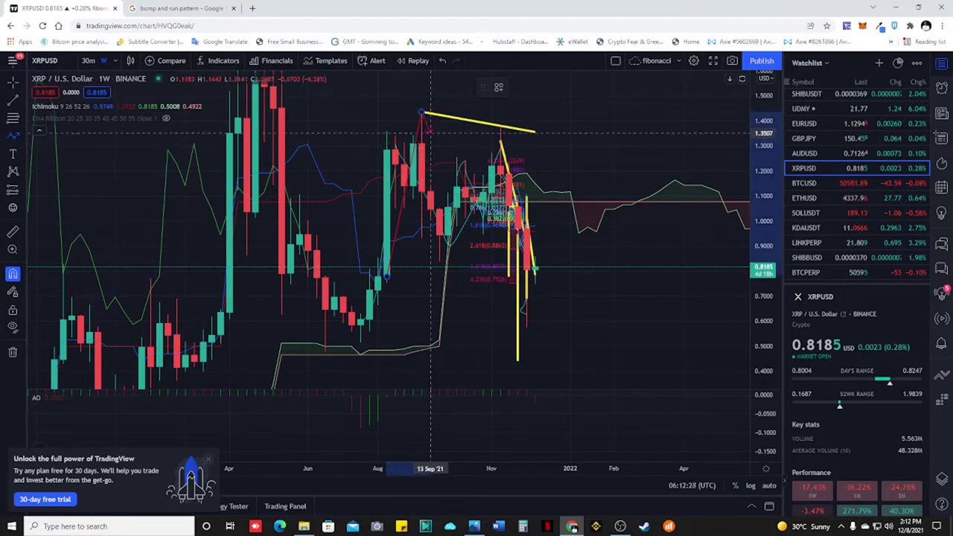
left_click(440, 261)
left_click(501, 125)
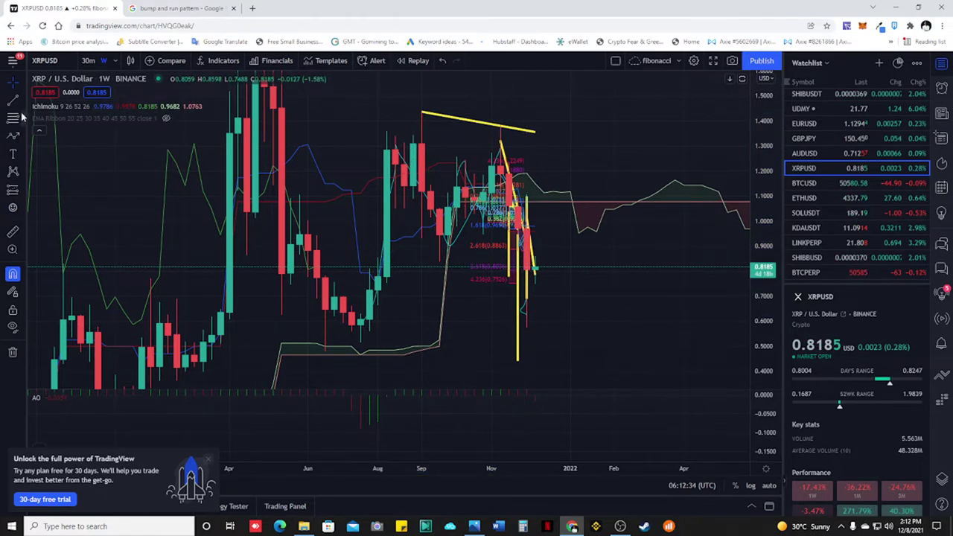
Draw a path from the July low through the September peak, the late-September low and the November peak to the 29 November candle.
left_click(12, 137)
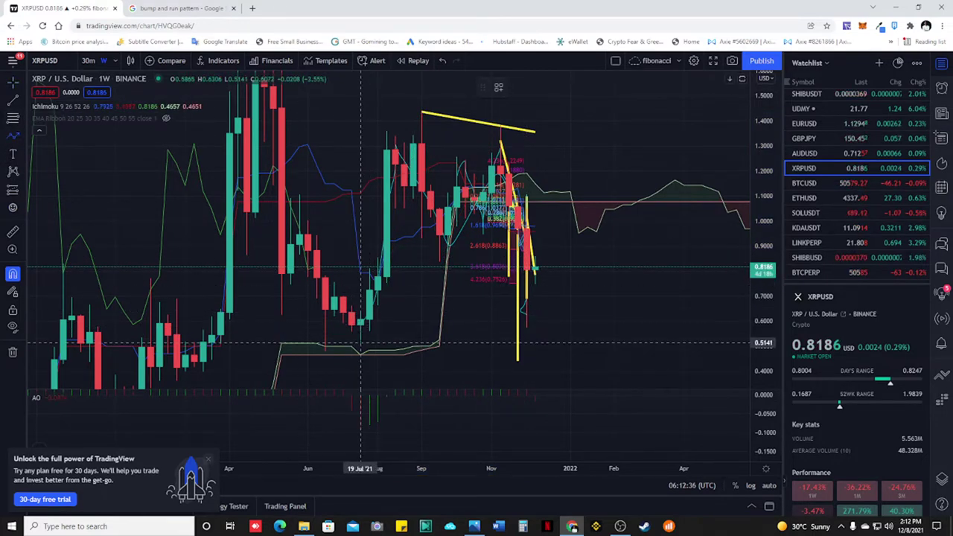
left_click(422, 111)
left_click(448, 251)
left_click(501, 126)
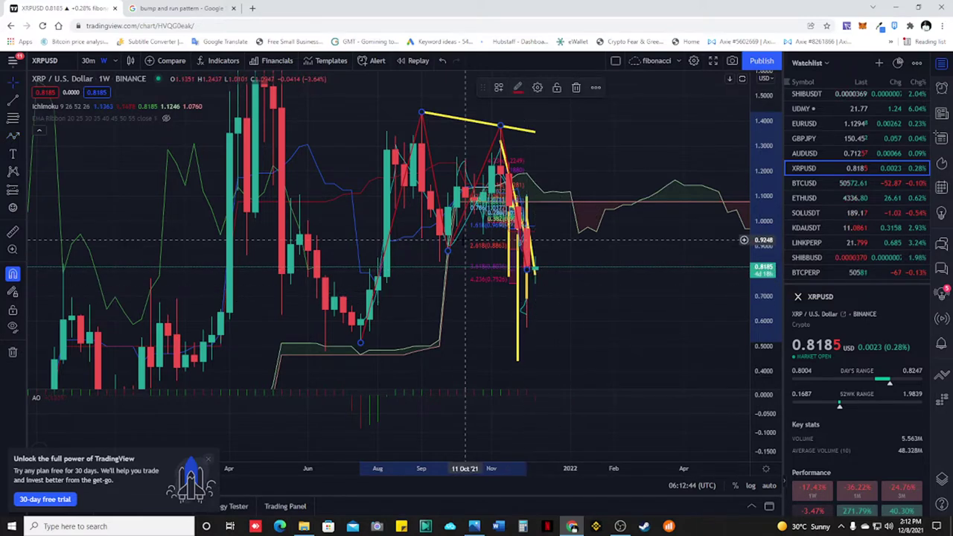
Draw a trend line from the September peak at 1.4357 down to about 0.83, and move it to start at the late-September low.
left_click(13, 101)
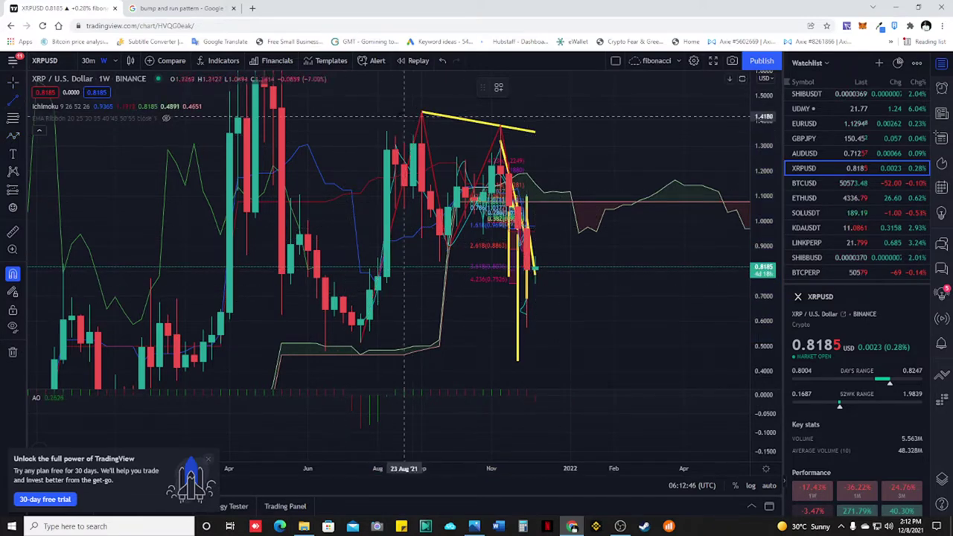
left_click(421, 114)
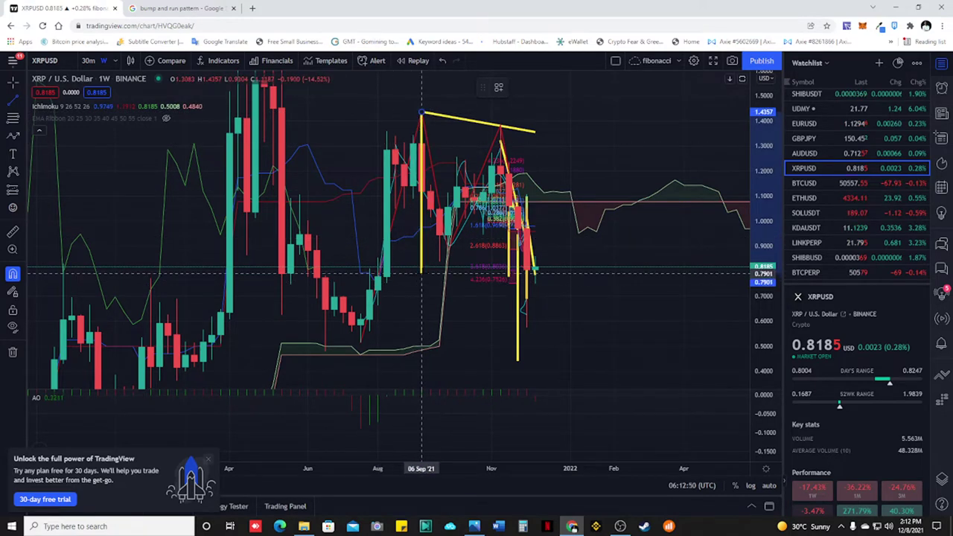
left_click(430, 262)
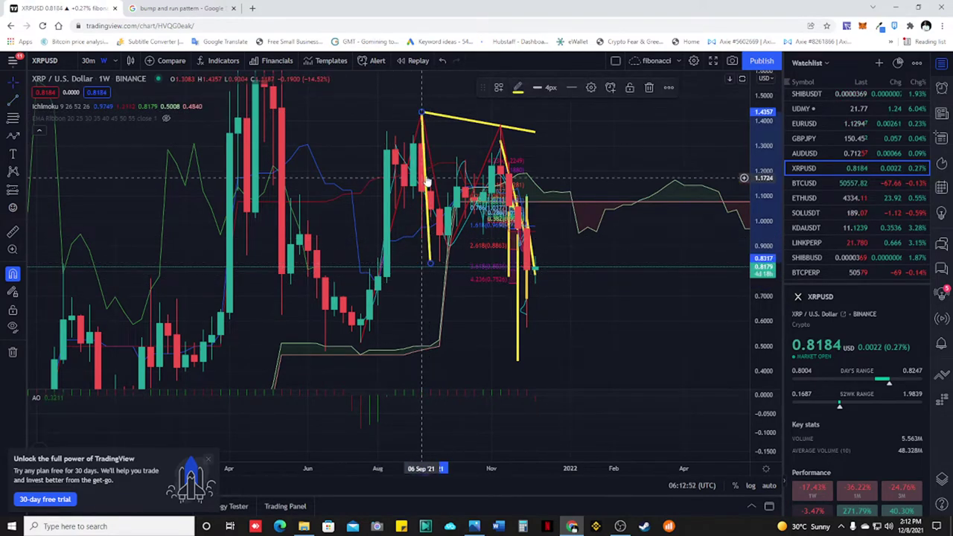
left_click_drag(424, 171, 451, 296)
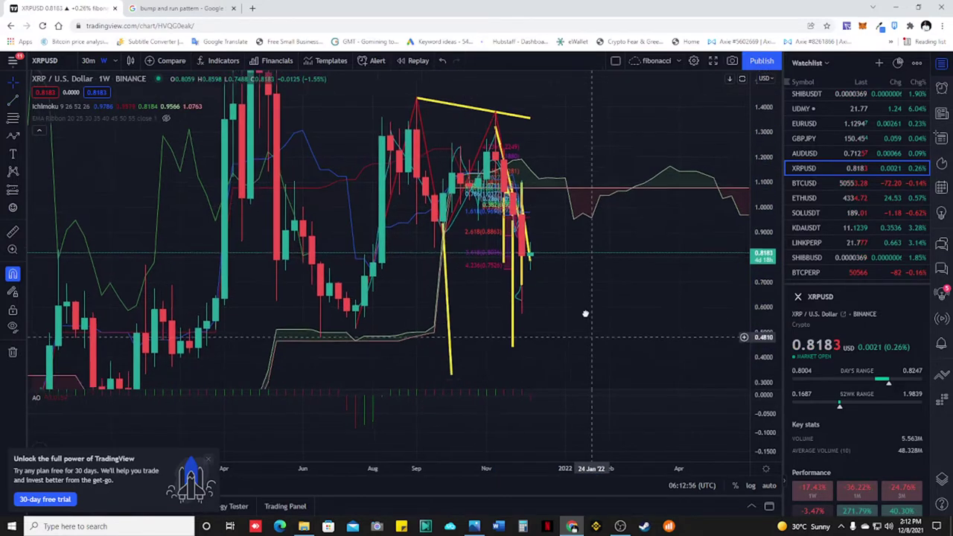
Switch the chart to the 1-day interval and examine the recent decline against the drawn trend lines.
left_click_drag(591, 336, 573, 226)
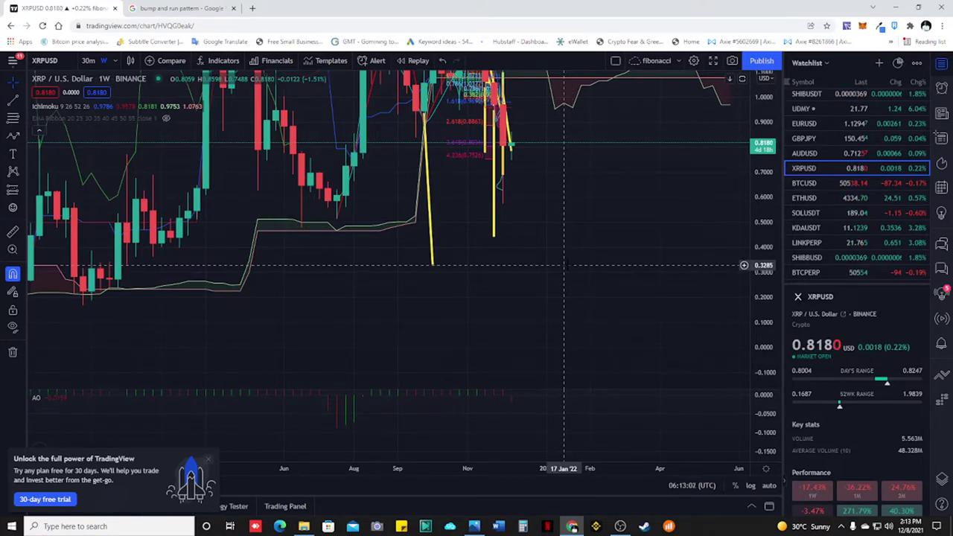
left_click_drag(570, 233, 500, 356)
scroll(479, 287, "up", 3)
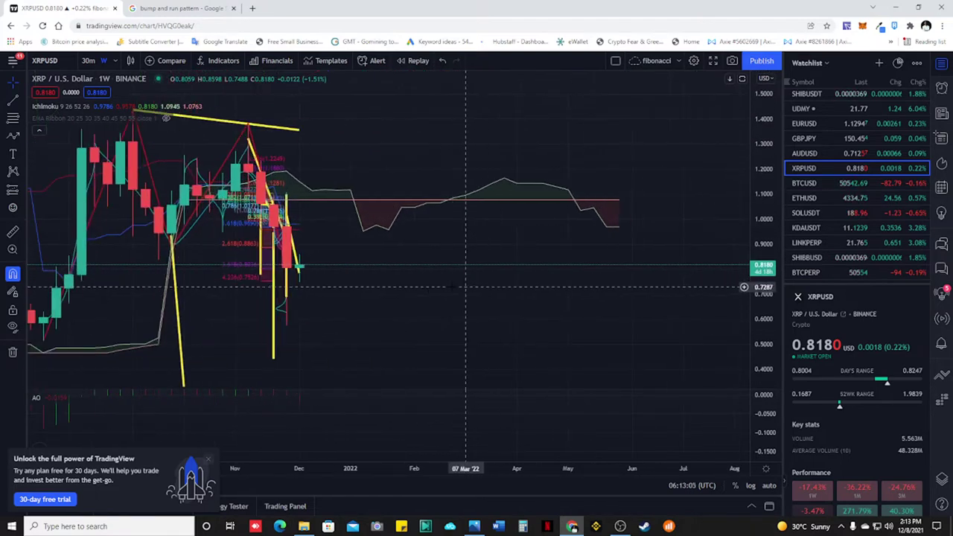
left_click_drag(365, 319, 457, 303)
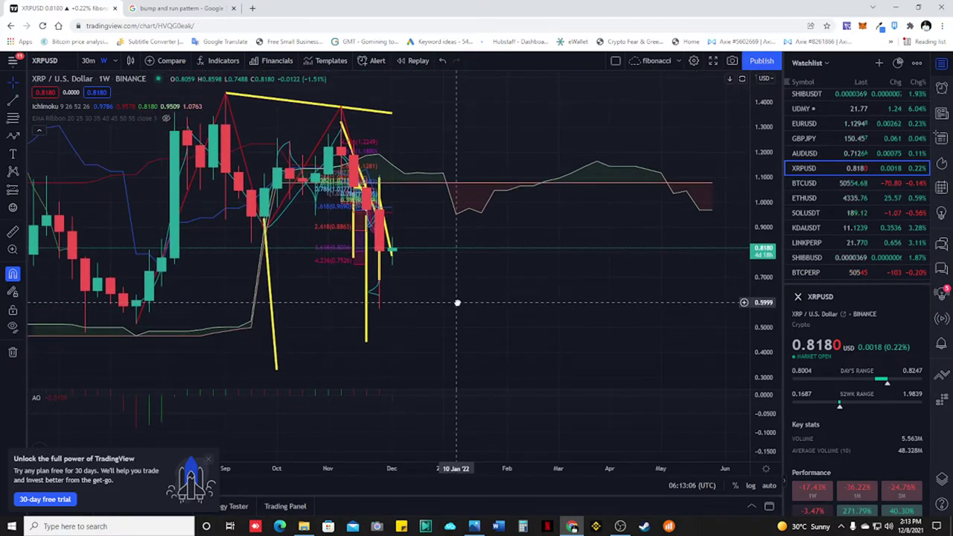
left_click_drag(456, 302, 274, 311)
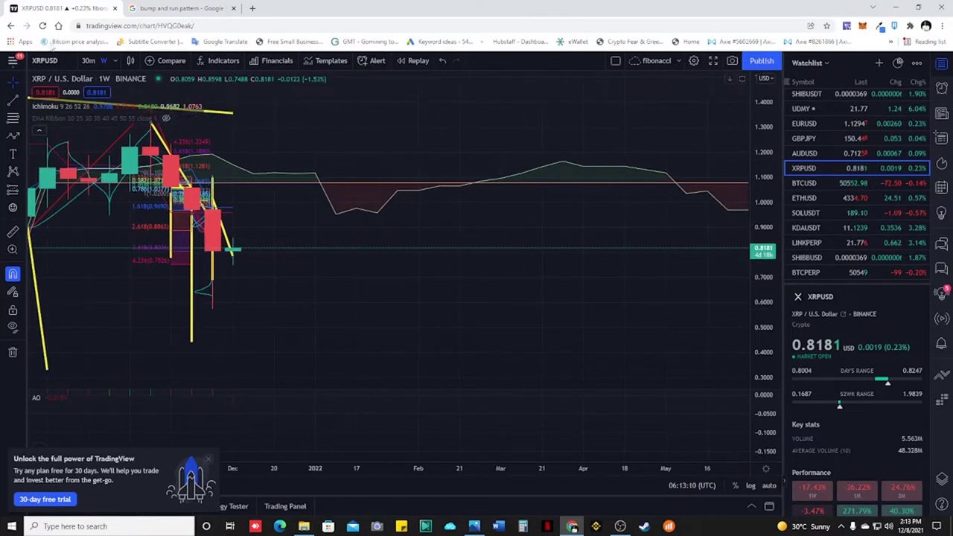
left_click(115, 61)
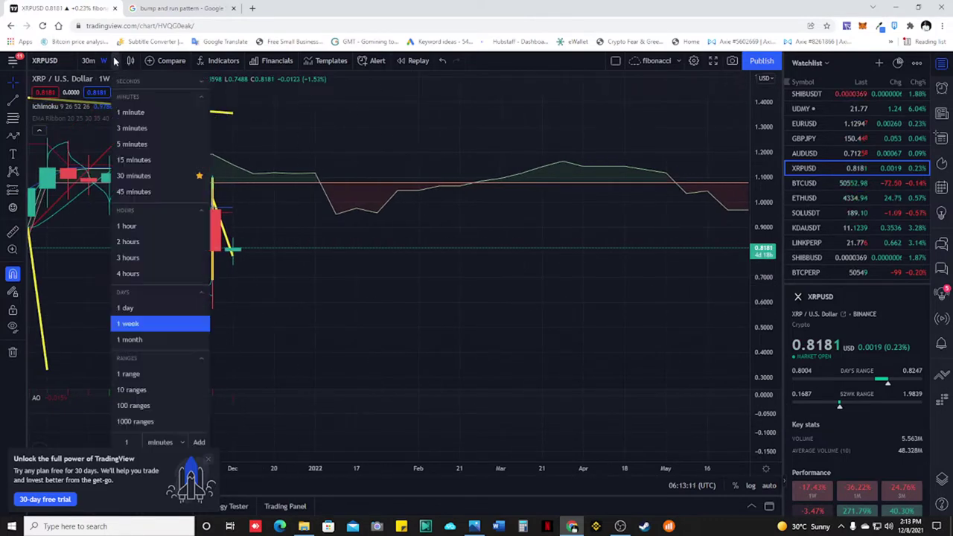
left_click(137, 313)
scroll(396, 306, "down", 7)
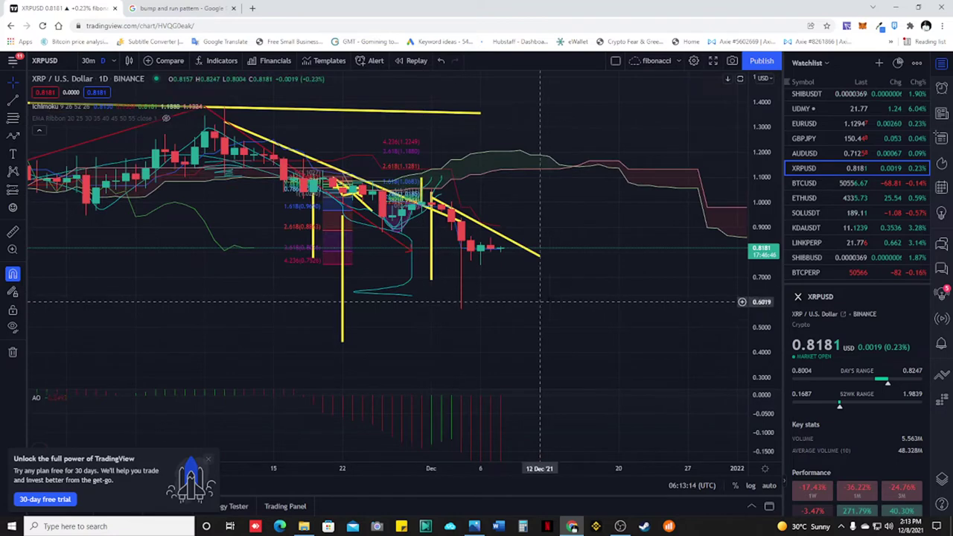
scroll(514, 293, "down", 3)
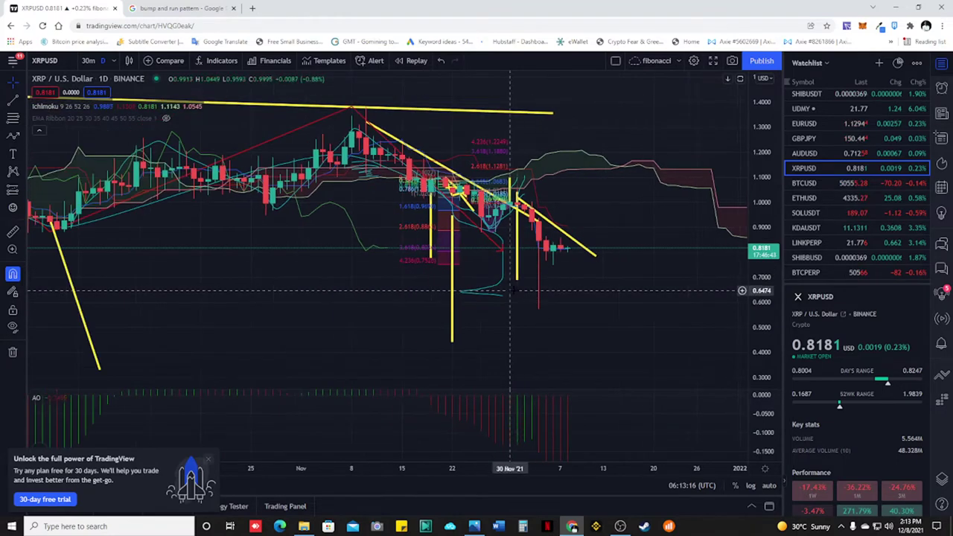
left_click_drag(760, 302, 748, 226)
scroll(745, 224, "up", 3)
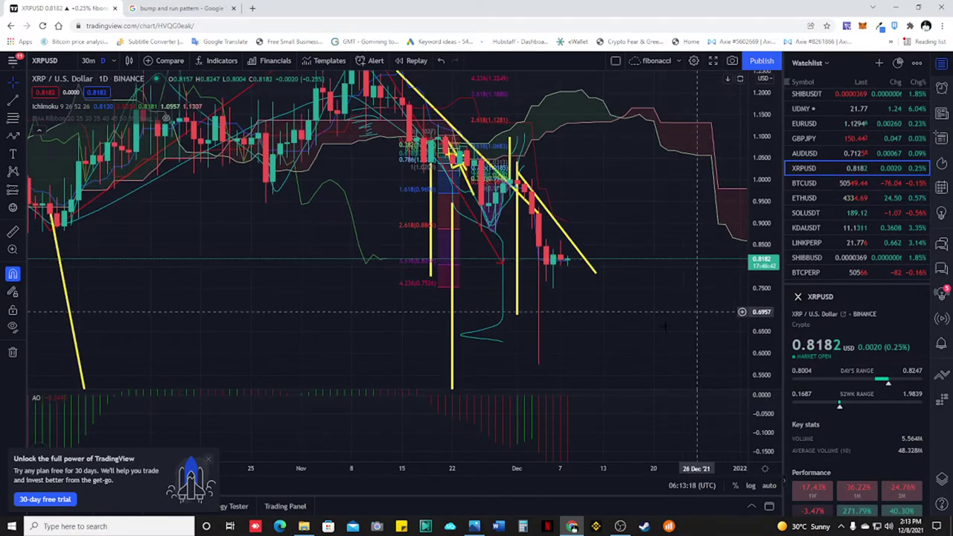
left_click_drag(505, 332, 409, 321)
scroll(670, 303, "up", 5)
left_click_drag(251, 294, 522, 325)
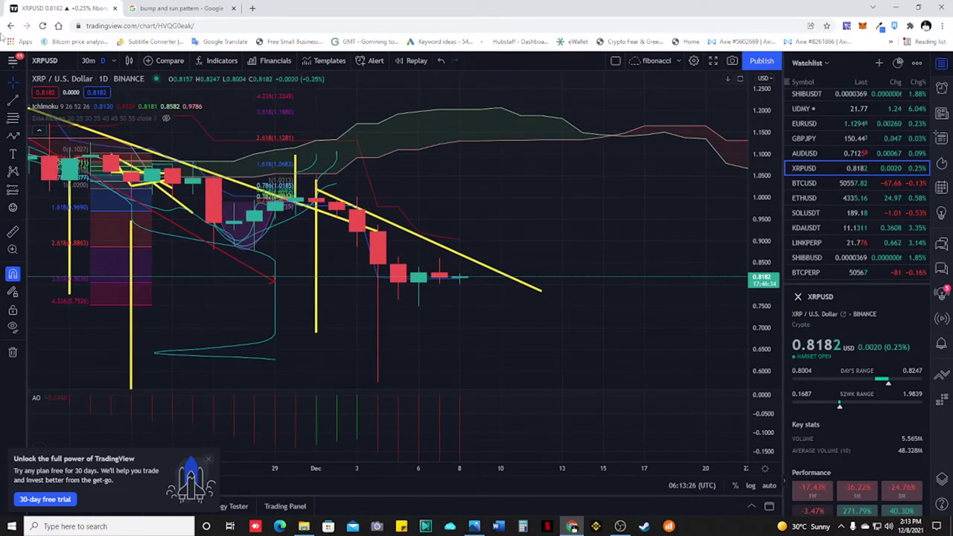
Switch the chart to the 4-hour interval with the December price action in view.
left_click(117, 60)
left_click(149, 274)
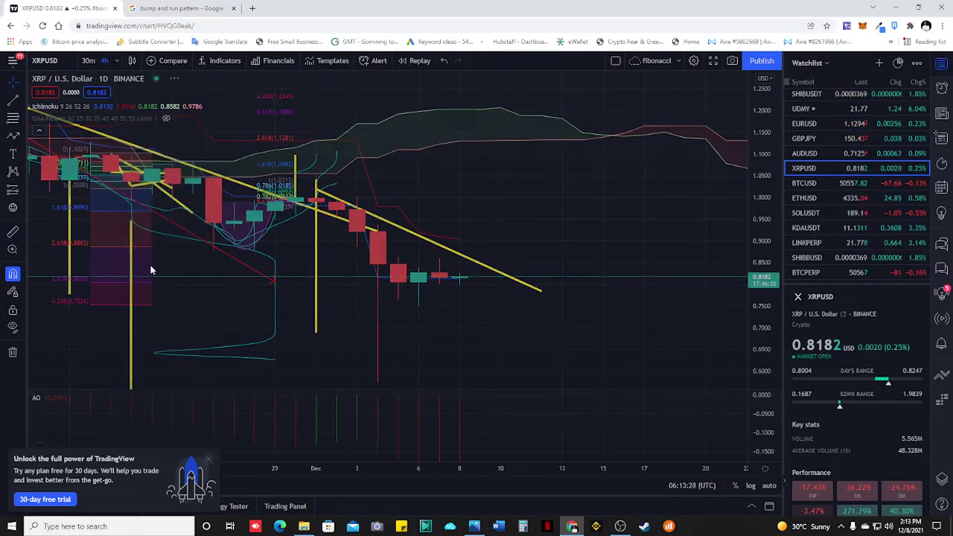
scroll(402, 325, "down", 5)
scroll(434, 325, "down", 2)
left_click_drag(665, 332, 488, 297)
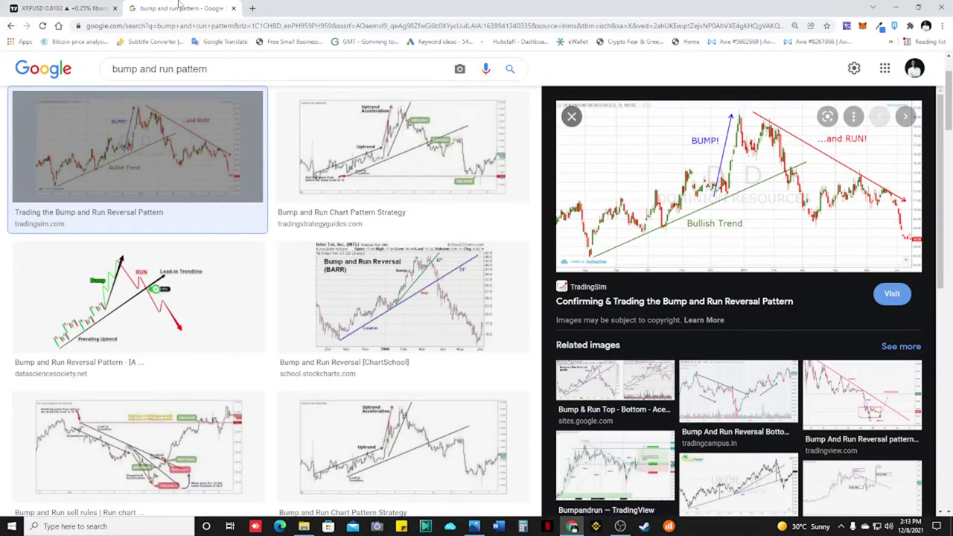
Check the bump and run pattern image in the Google results and compare it with the XRPUSD chart.
left_click(183, 8)
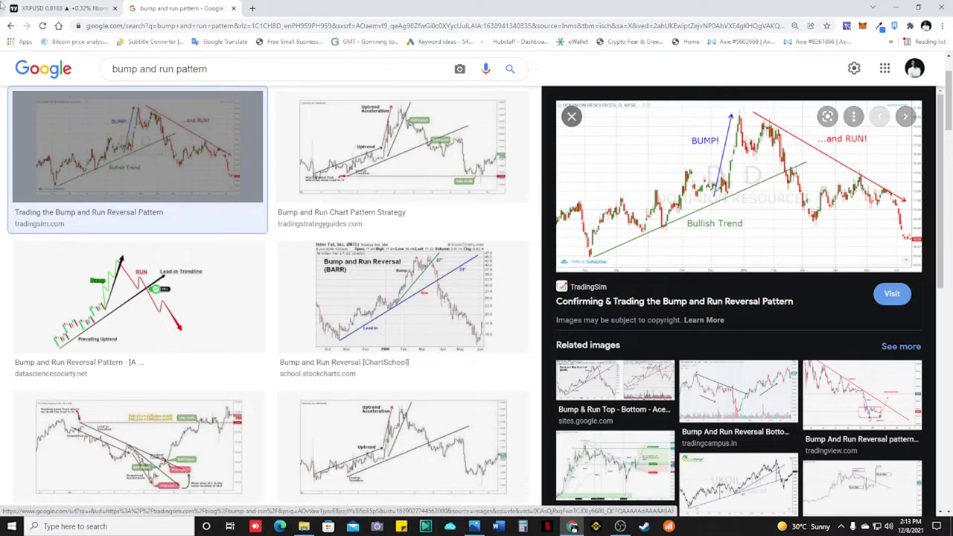
left_click(60, 8)
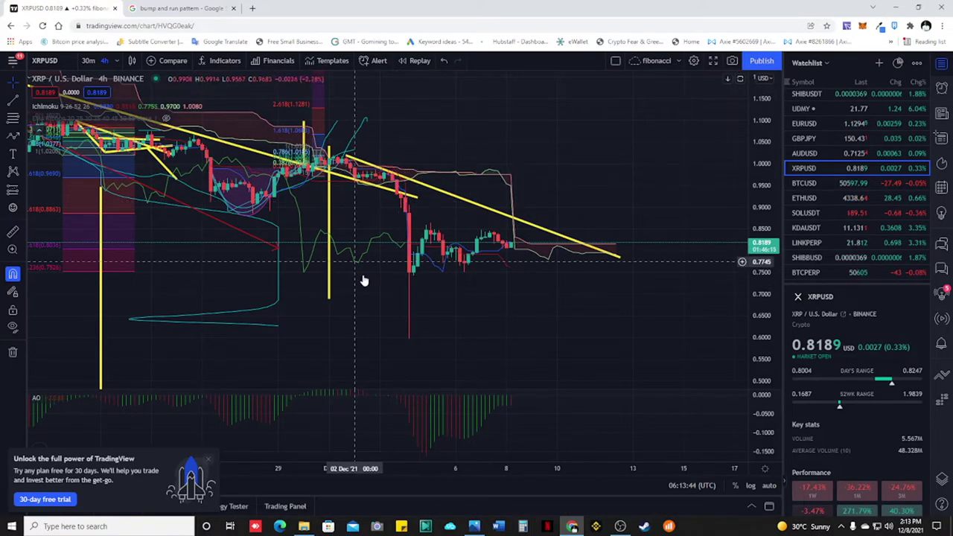
scroll(358, 163, "down", 6)
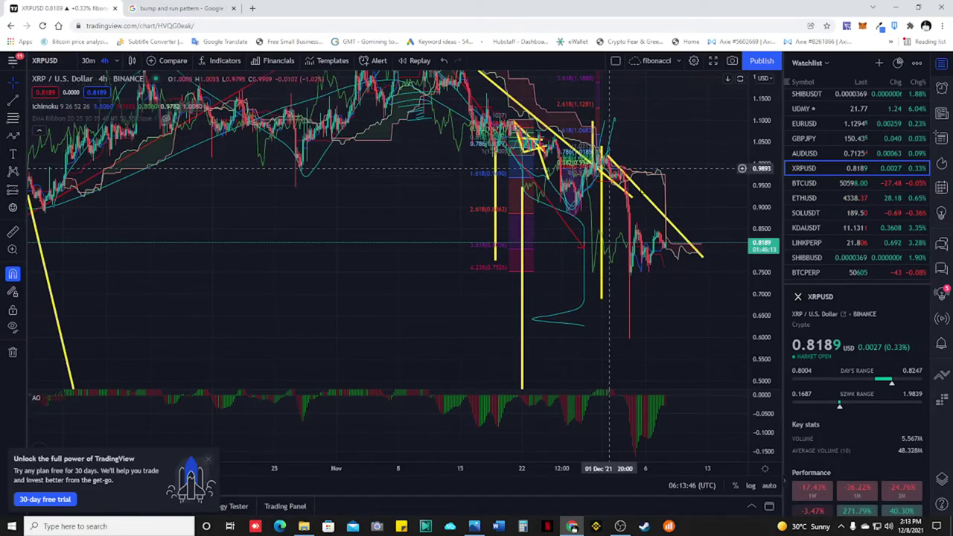
left_click_drag(659, 126, 476, 159)
scroll(506, 277, "up", 5)
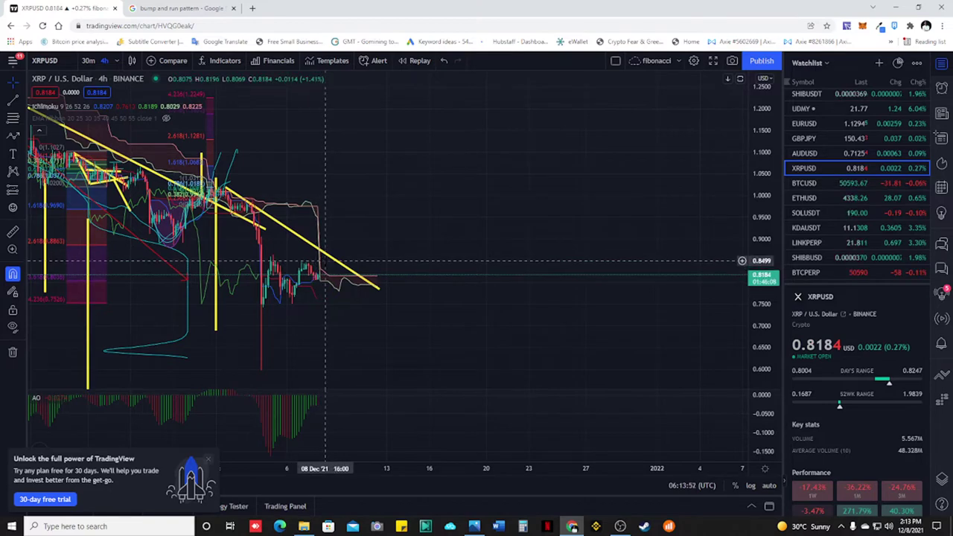
Draw a freehand brush curve dropping through the early-December low and rising to about 1.15 on 14 December.
left_click(20, 140)
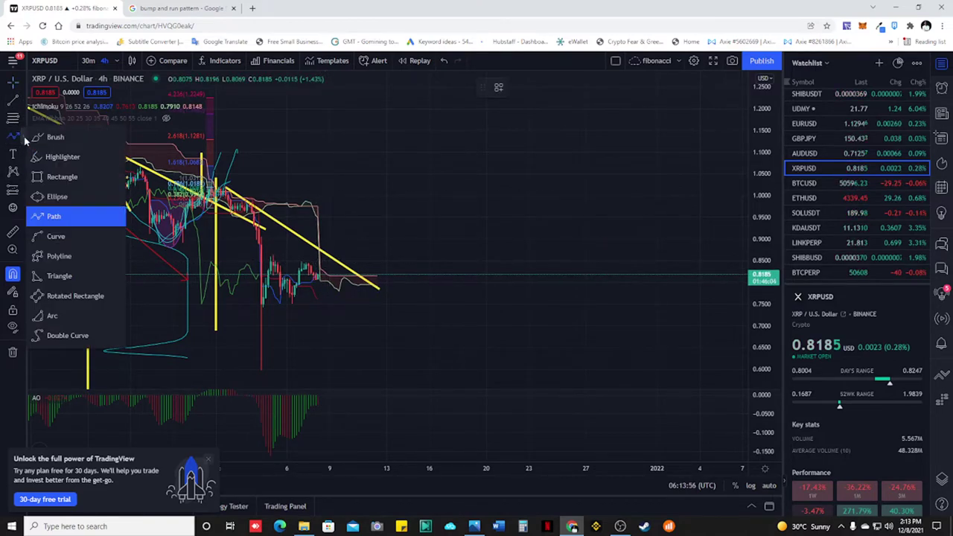
left_click(50, 137)
mouse_move(248, 203)
left_mouse_down()
mouse_move(270, 373)
mouse_move(319, 268)
mouse_move(339, 253)
mouse_move(406, 129)
left_mouse_up()
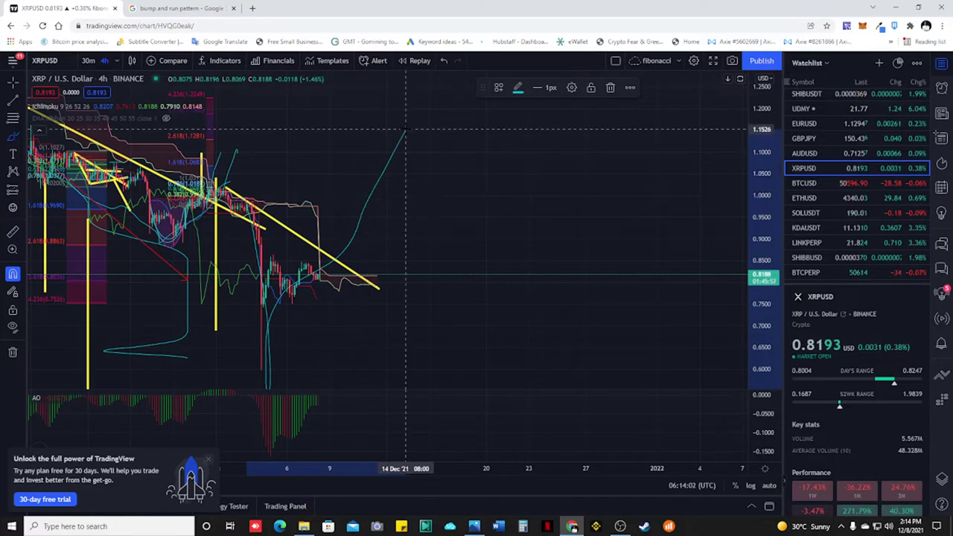
Draw a trend line from the 4 December low near 0.597 to about 0.98, and move it up to reach about 1.36.
left_click(12, 102)
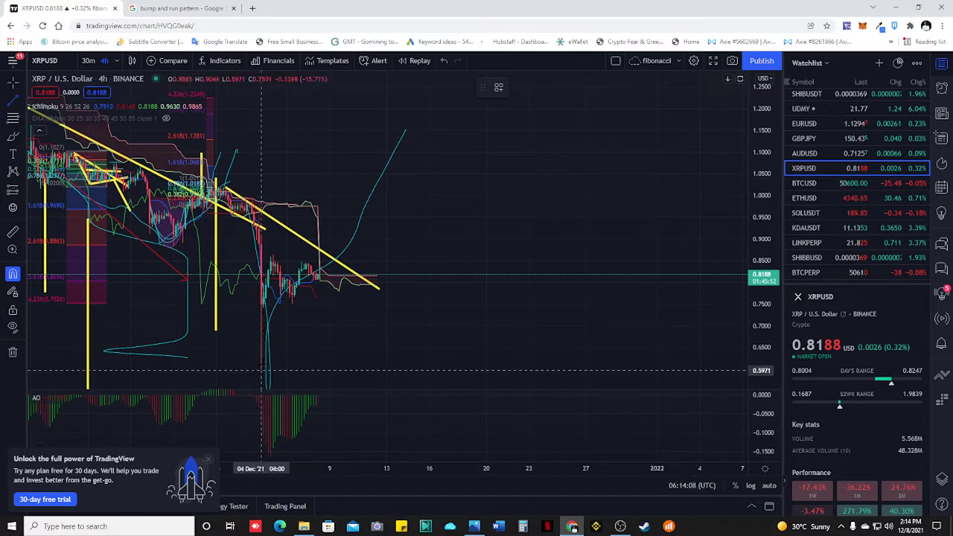
mouse_move(261, 369)
left_mouse_down()
mouse_move(266, 212)
mouse_move(251, 202)
left_mouse_up()
left_click_drag(265, 270, 257, 107)
left_click_drag(302, 133, 327, 254)
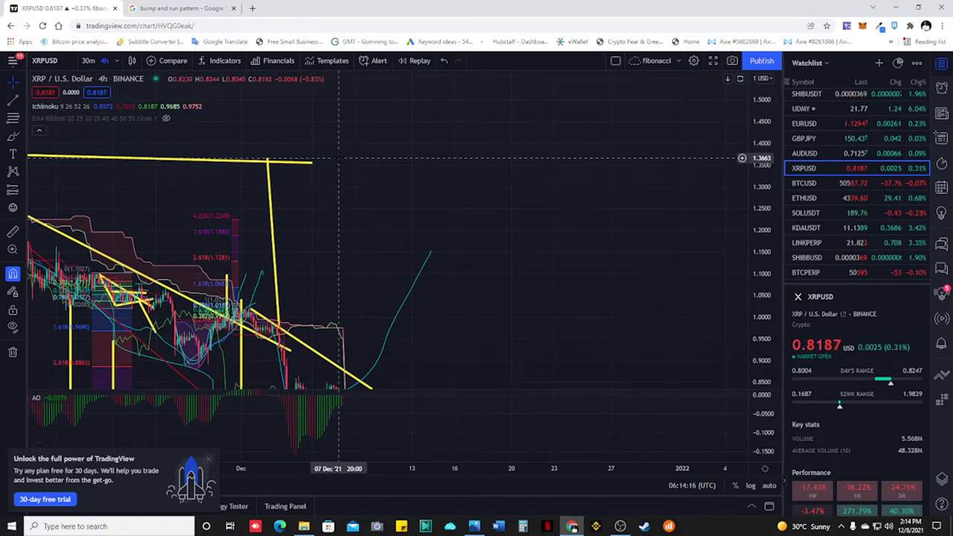
scroll(373, 287, "down", 5)
scroll(407, 283, "down", 3)
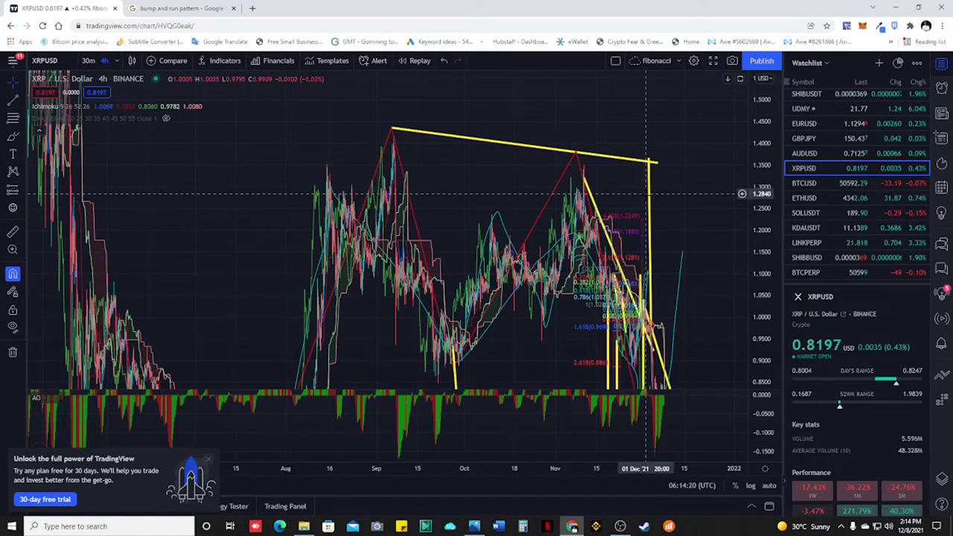
scroll(647, 194, "up", 4)
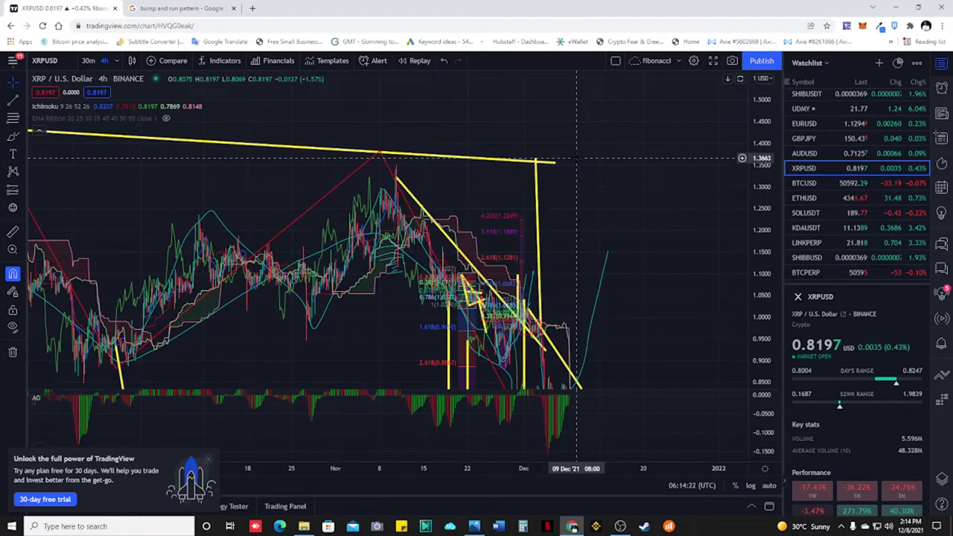
Draw a Path zigzag through the December swings, from the 4 December low near 0.75 to about 0.805 on 8 December.
scroll(577, 158, "up", 3)
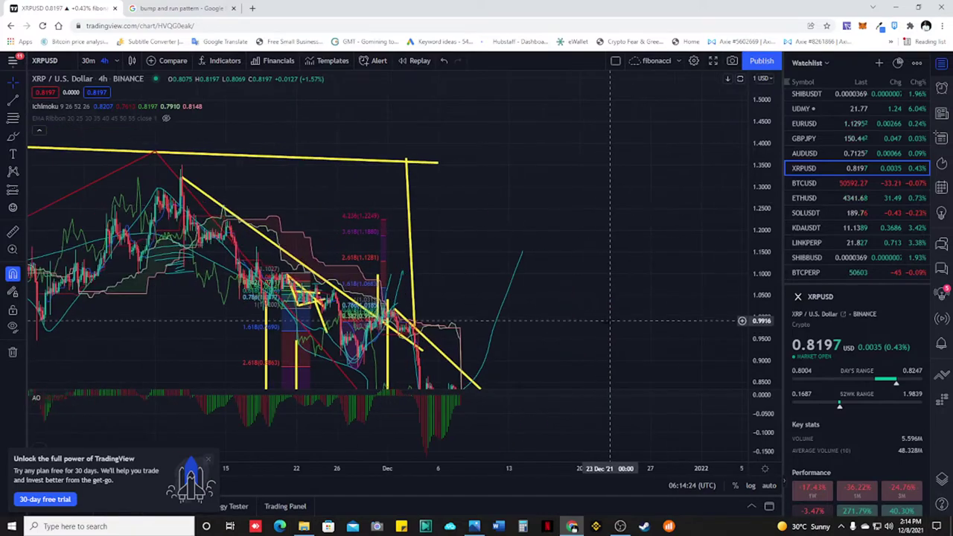
scroll(564, 182, "up", 3)
left_click_drag(564, 182, 544, 238)
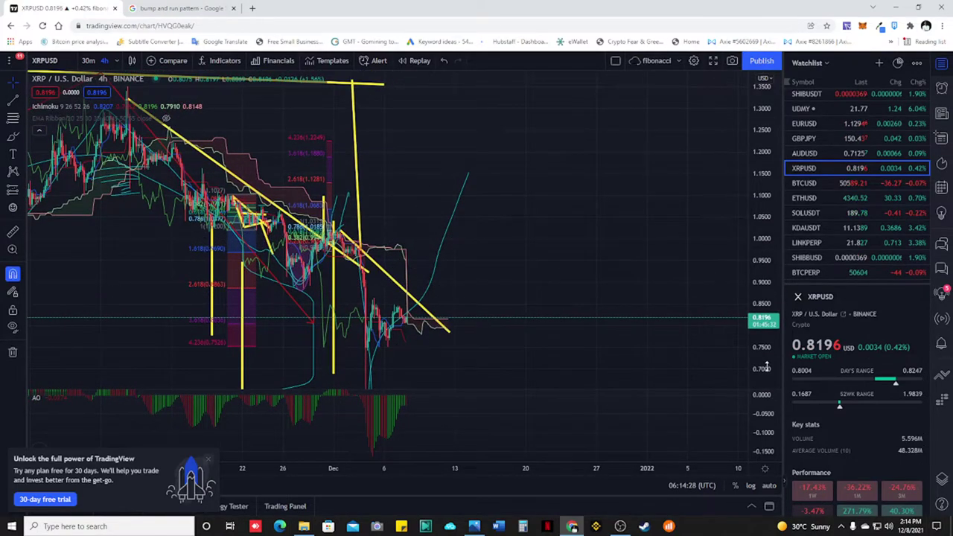
left_click_drag(767, 369, 811, 255)
left_click_drag(556, 377, 558, 232)
scroll(557, 233, "up", 5)
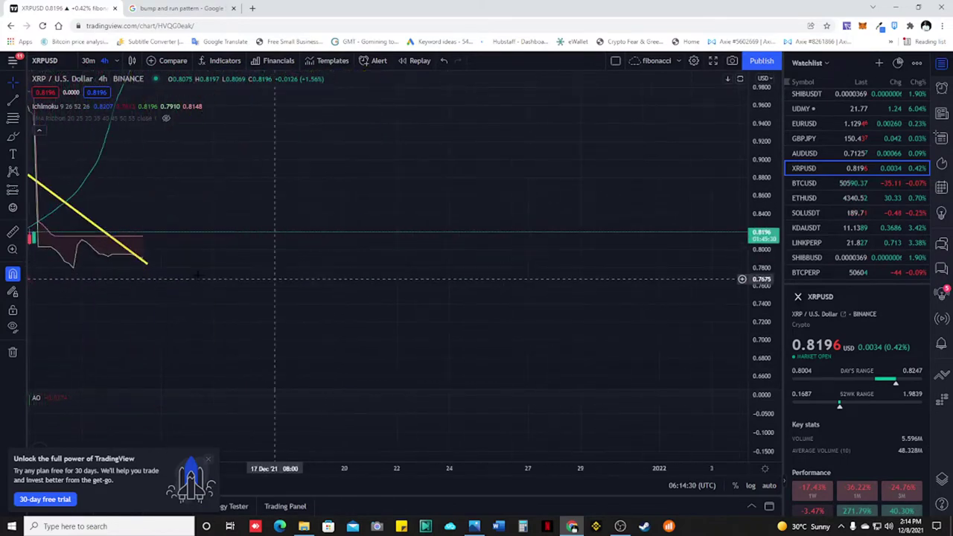
left_click_drag(225, 305, 719, 306)
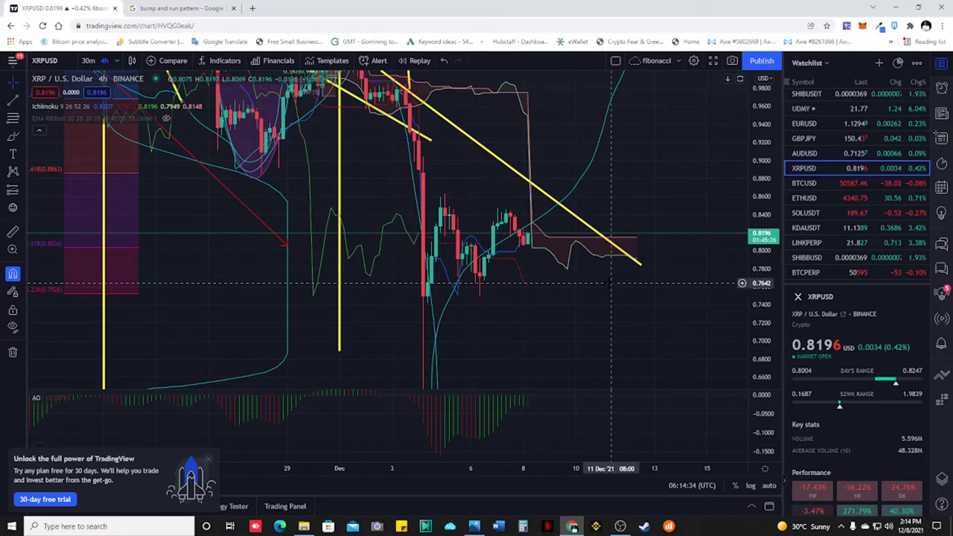
mouse_move(636, 325)
left_mouse_down()
mouse_move(641, 283)
mouse_move(640, 308)
left_mouse_up()
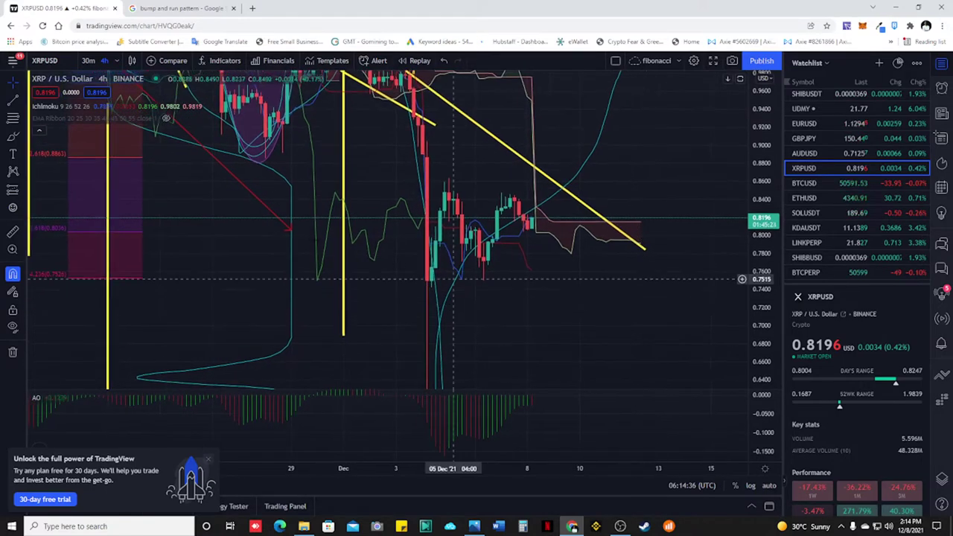
left_click(24, 138)
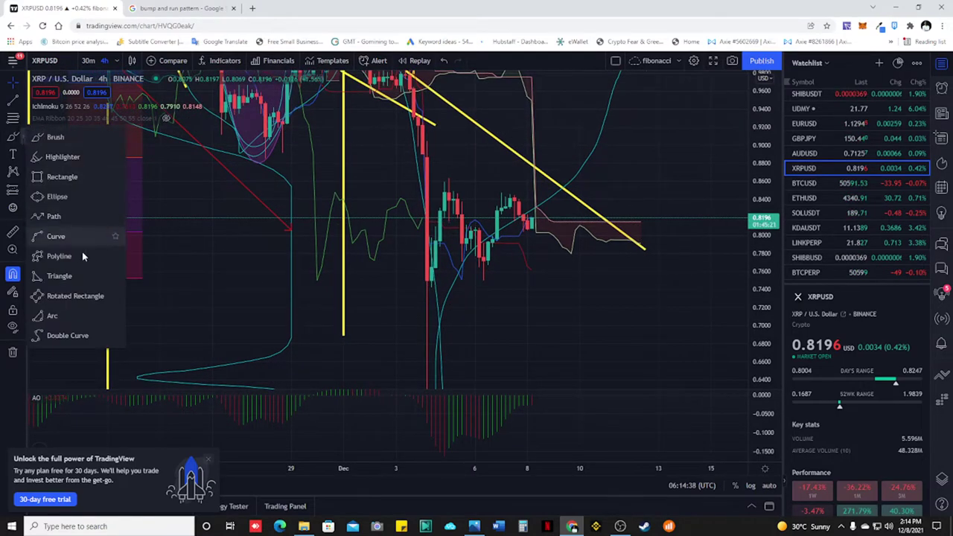
left_click(46, 217)
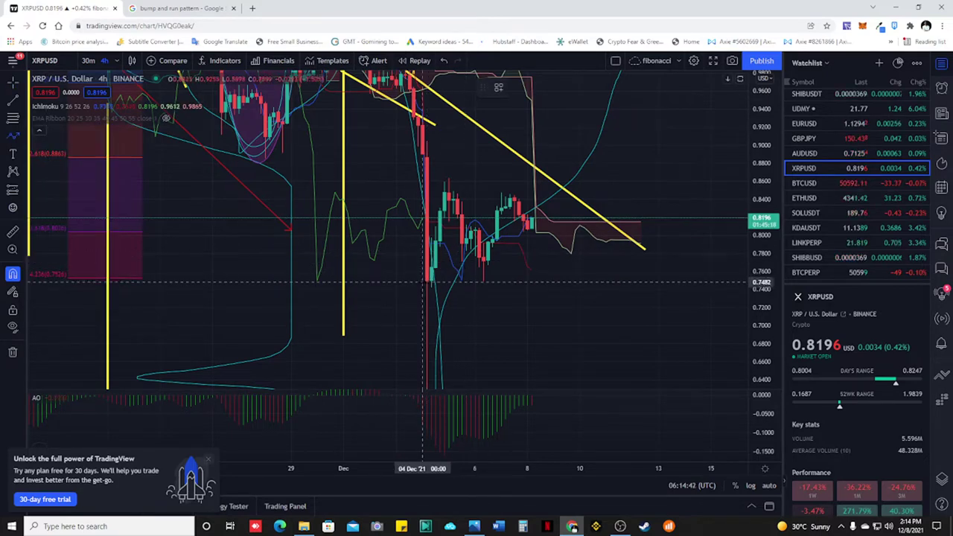
left_click(484, 281)
left_click(510, 196)
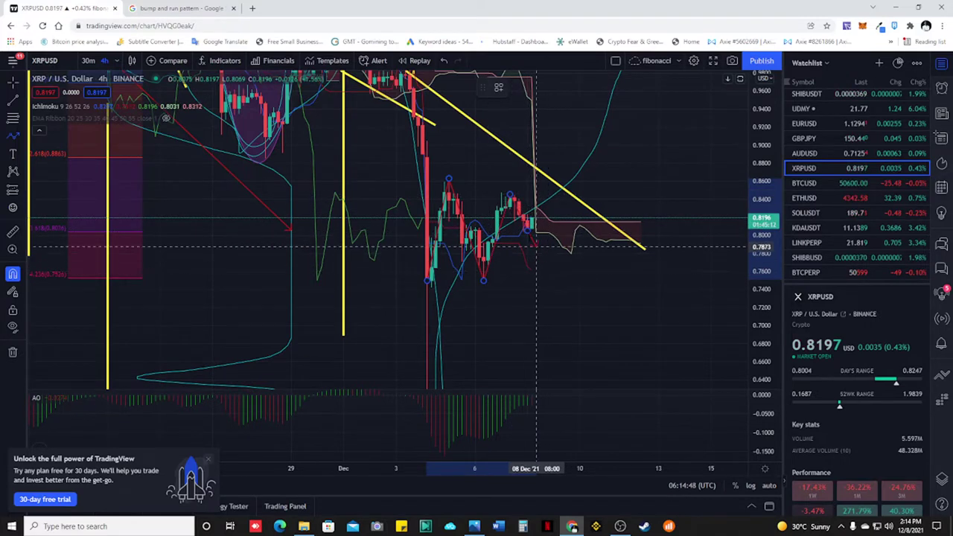
double_click(527, 232)
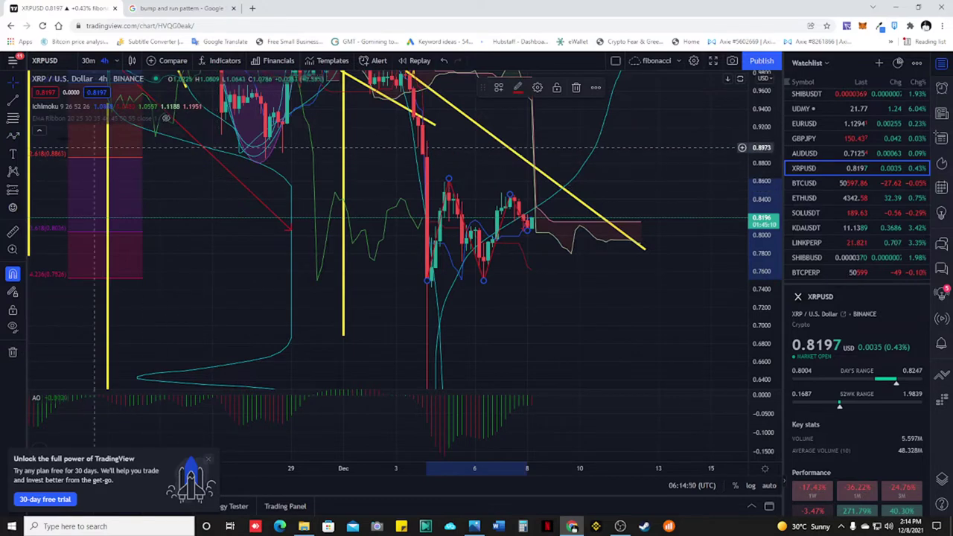
Draw a vertical trend line spanning the zigzag's height from about 0.863 to 0.75, and move it to run from about 0.805 to 0.692.
left_click(14, 101)
left_click(449, 179)
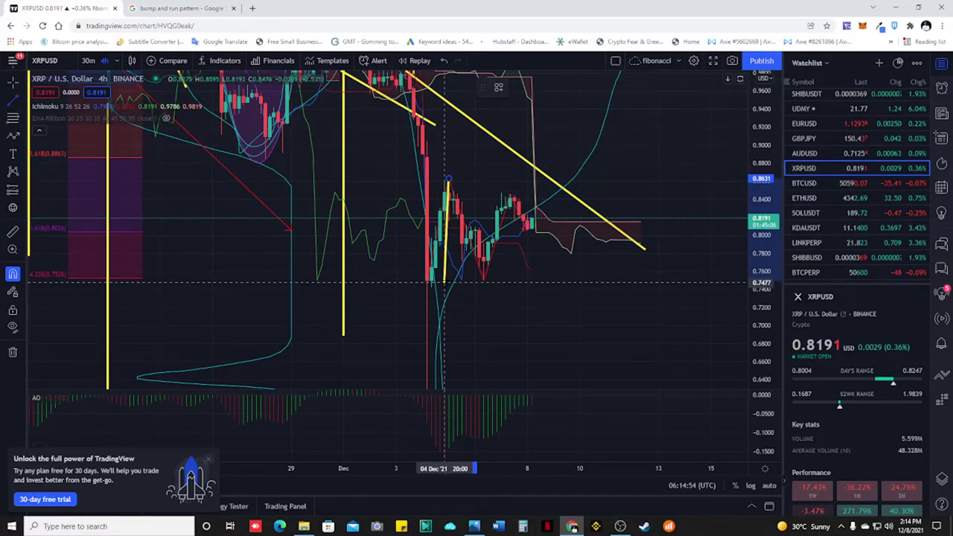
left_click(448, 279)
mouse_move(448, 228)
left_mouse_down()
mouse_move(519, 287)
mouse_move(525, 280)
left_mouse_up()
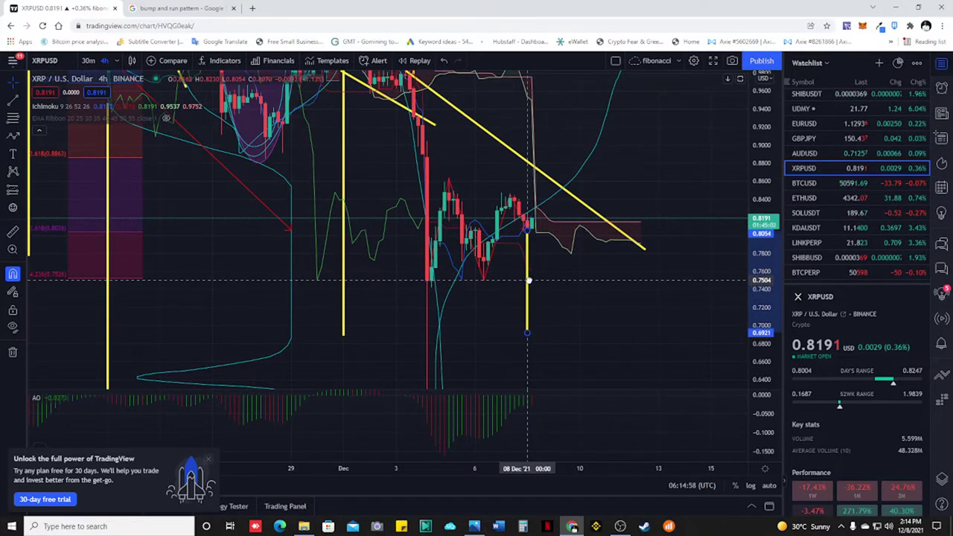
left_click(572, 330)
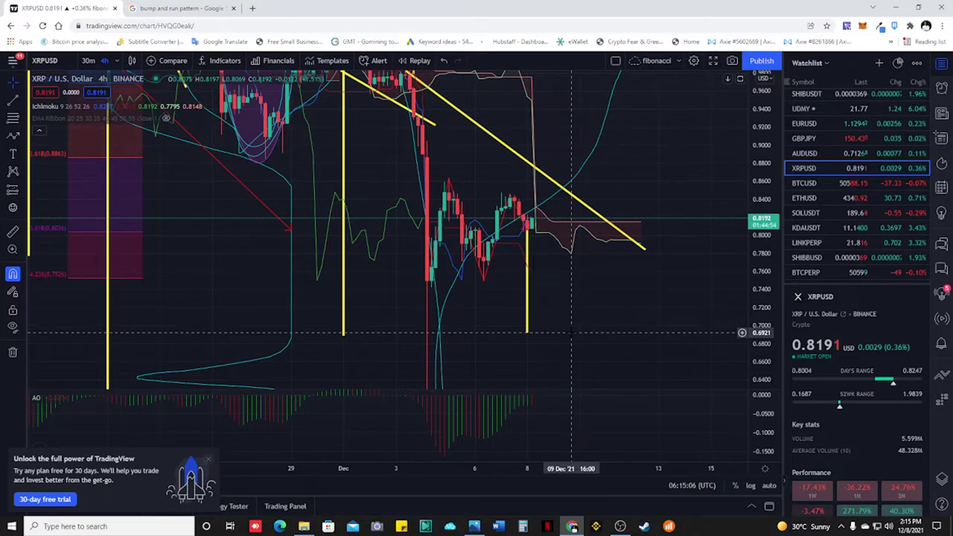
Draw a Fib Retracement from the 0.5980 low at 10 December to the 0.9848 level at 3 December.
left_click_drag(571, 333, 564, 304)
scroll(521, 305, "up", 5)
scroll(505, 307, "down", 5)
left_click_drag(573, 270, 604, 283)
left_click_drag(763, 121, 764, 293)
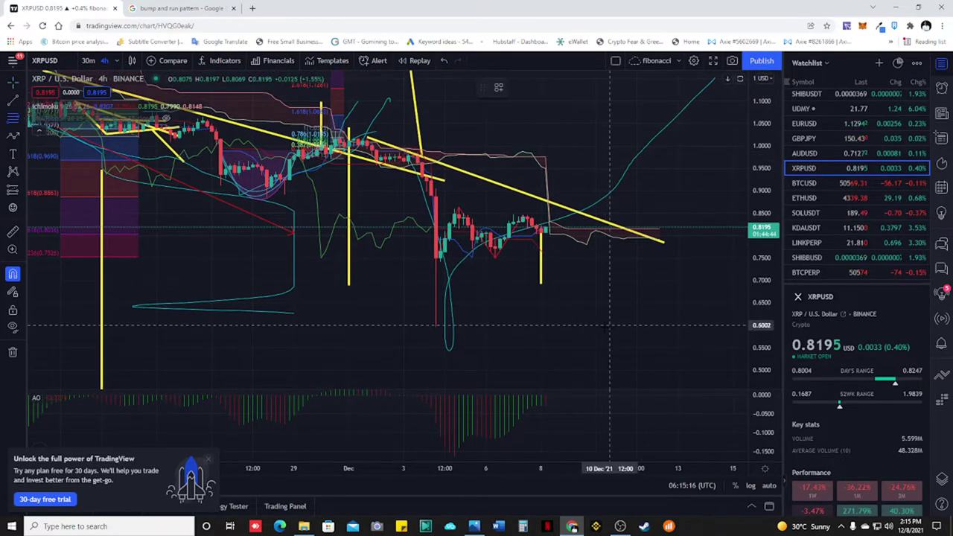
left_click(605, 325)
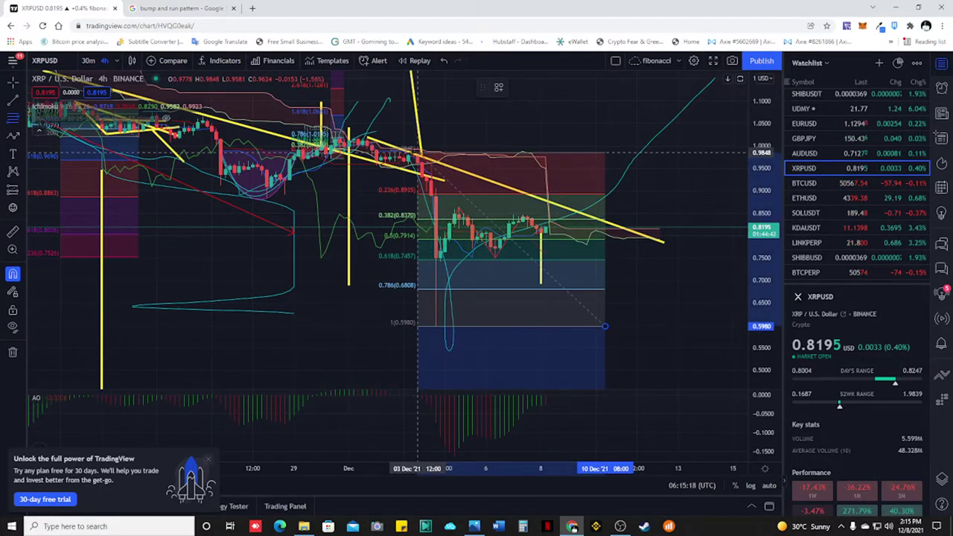
left_click(417, 153)
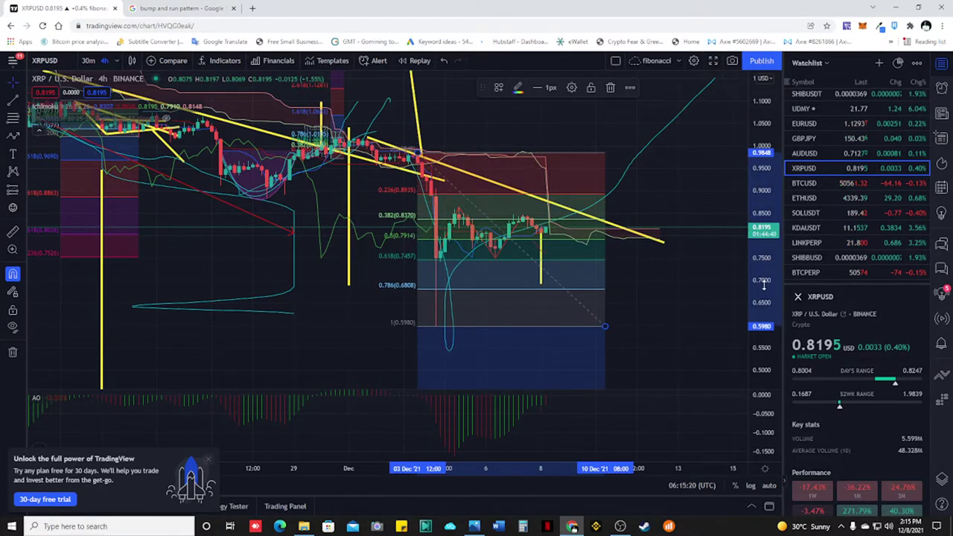
Examine the retracement's 0.786, 1 and 1.618 levels against the measured-move line and the wider price action.
left_click_drag(745, 285, 745, 224)
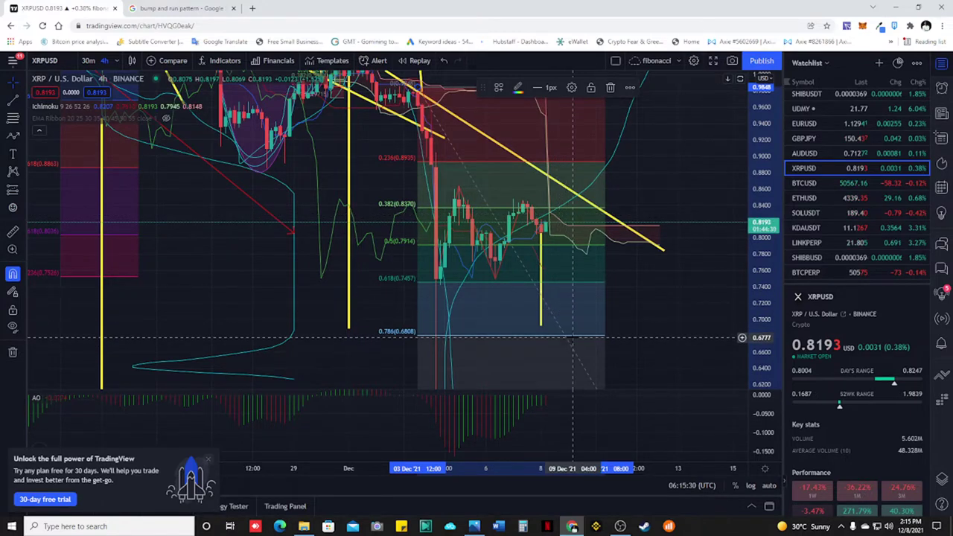
left_click_drag(575, 341, 569, 227)
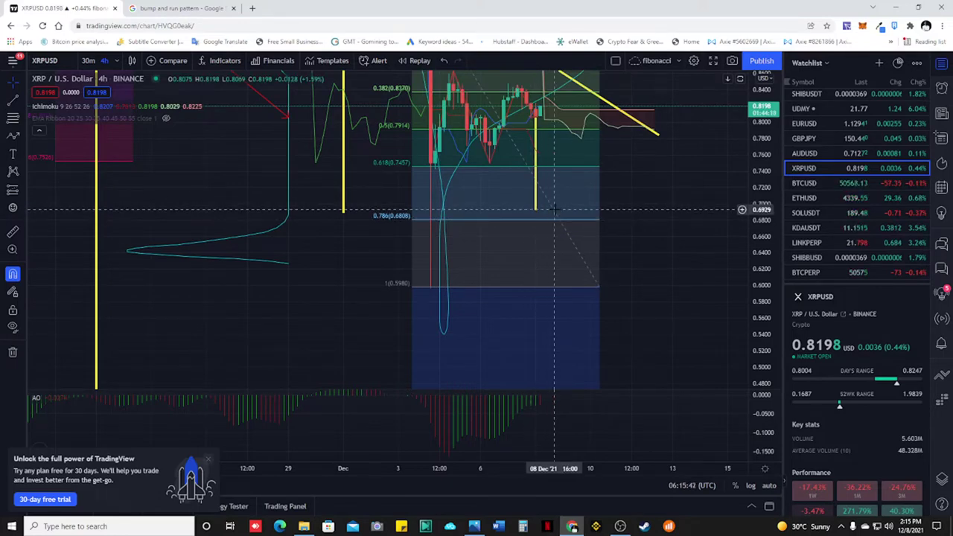
left_click_drag(517, 329, 525, 138)
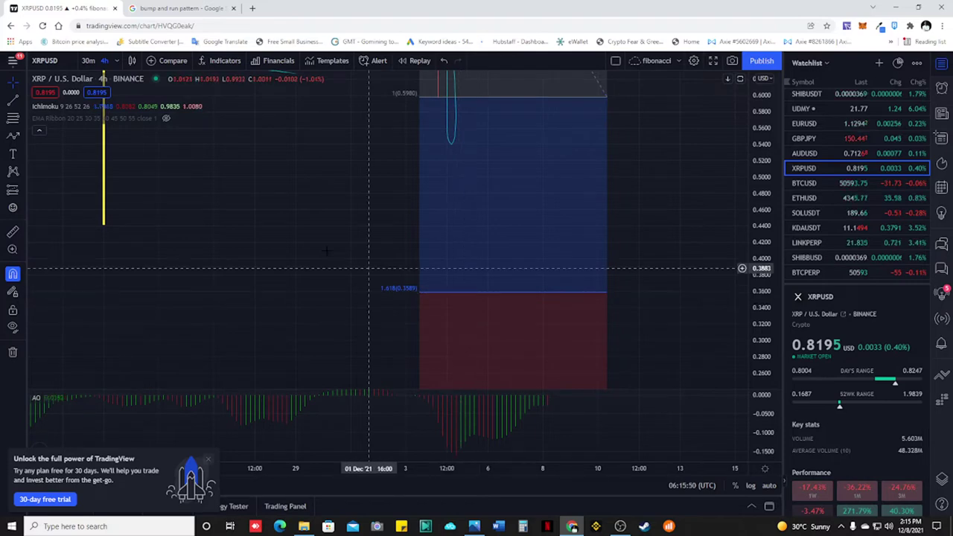
left_click_drag(233, 277, 386, 313)
mouse_move(768, 313)
left_mouse_down()
mouse_move(774, 367)
mouse_move(772, 313)
left_mouse_up()
left_click_drag(596, 287, 401, 340)
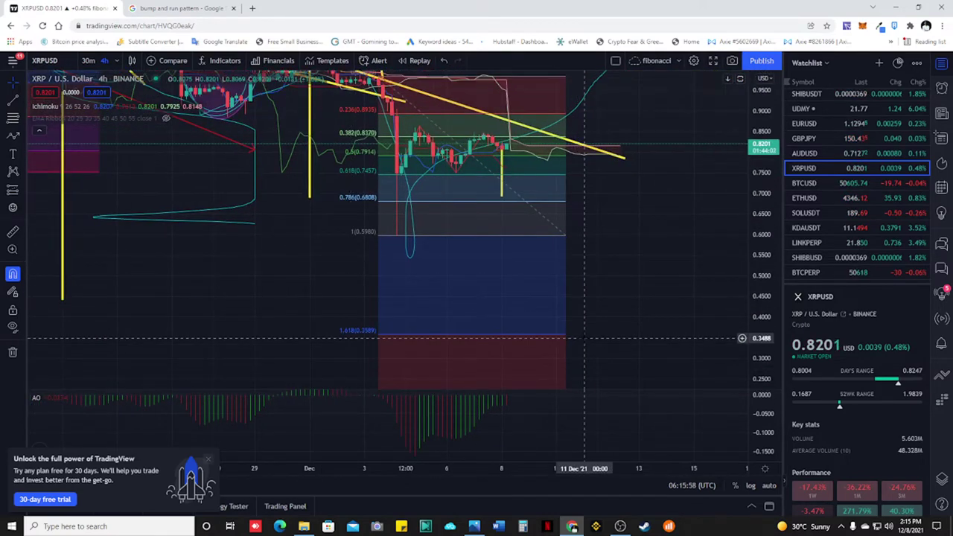
left_click_drag(634, 238, 544, 315)
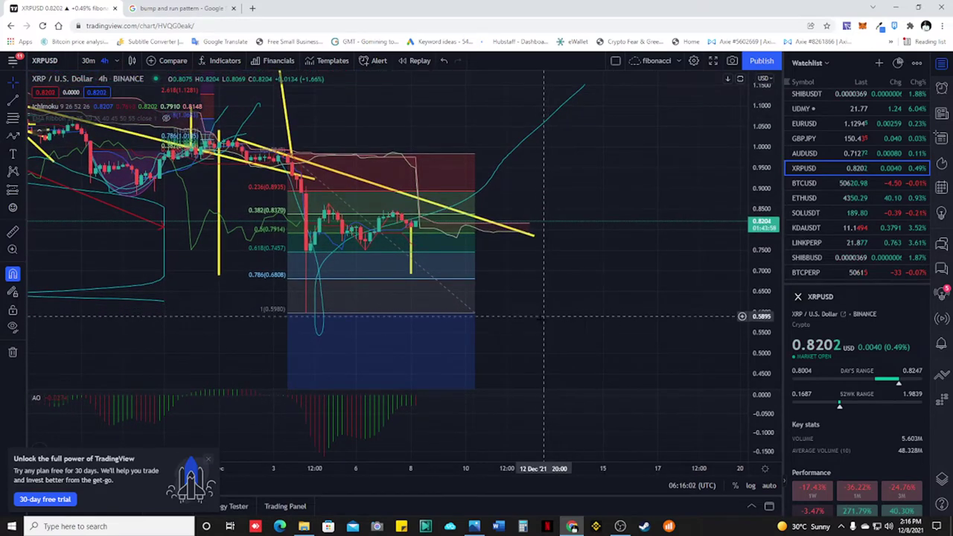
scroll(552, 315, "down", 3)
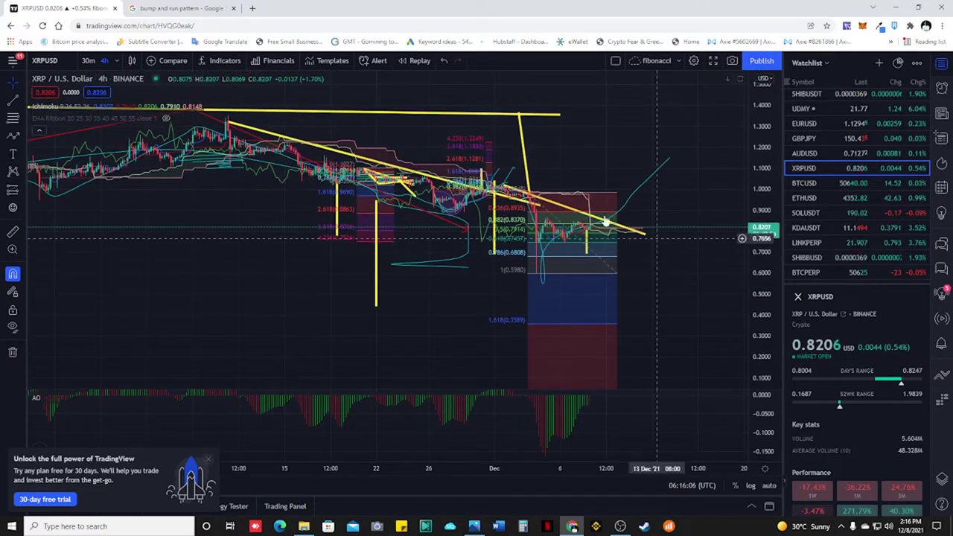
Switch the chart to the 1-week interval with the early-2018 price peak in view.
left_click(121, 61)
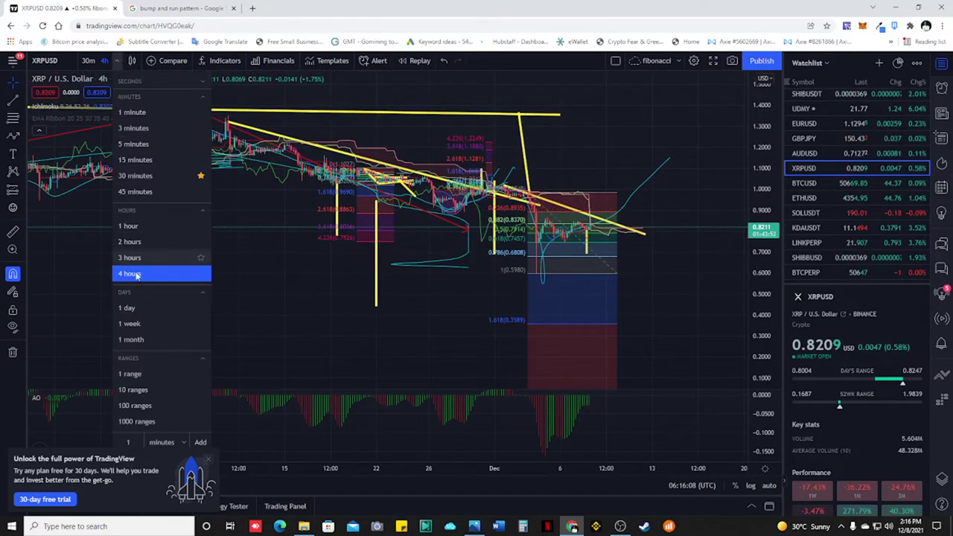
left_click(130, 328)
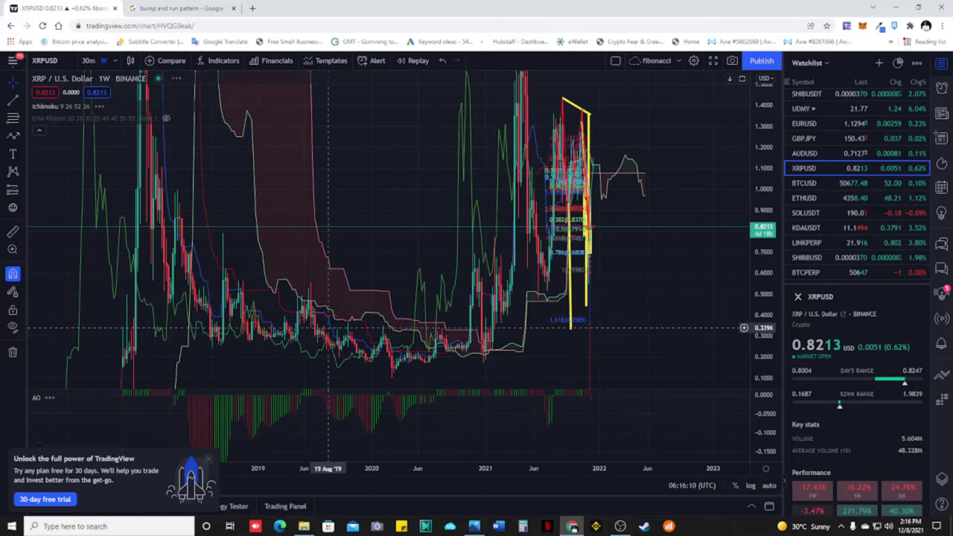
scroll(105, 292, "up", 3)
left_click_drag(208, 219, 674, 206)
left_click_drag(451, 202, 555, 218)
left_click_drag(756, 97, 773, 368)
scroll(321, 302, "up", 2)
left_click_drag(313, 304, 751, 346)
left_click_drag(711, 319, 551, 313)
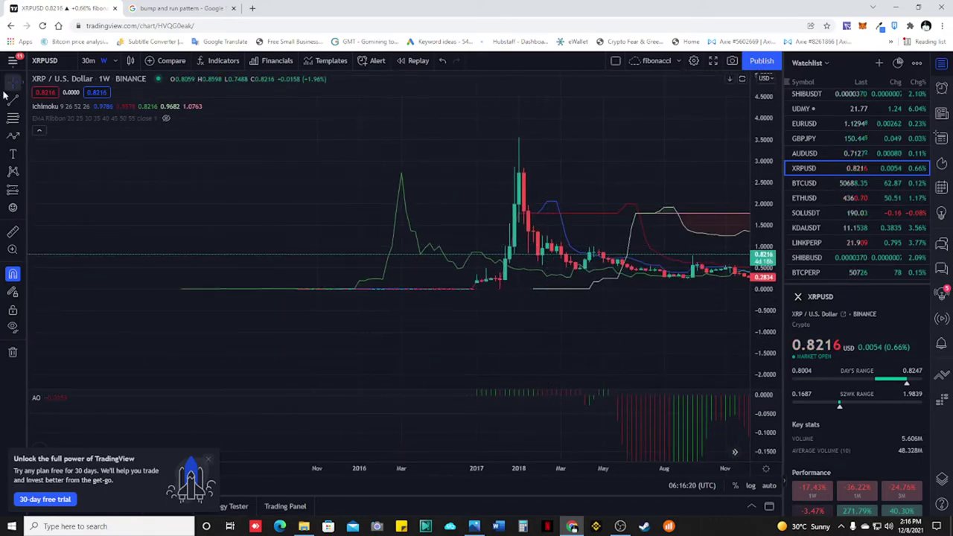
left_click(22, 118)
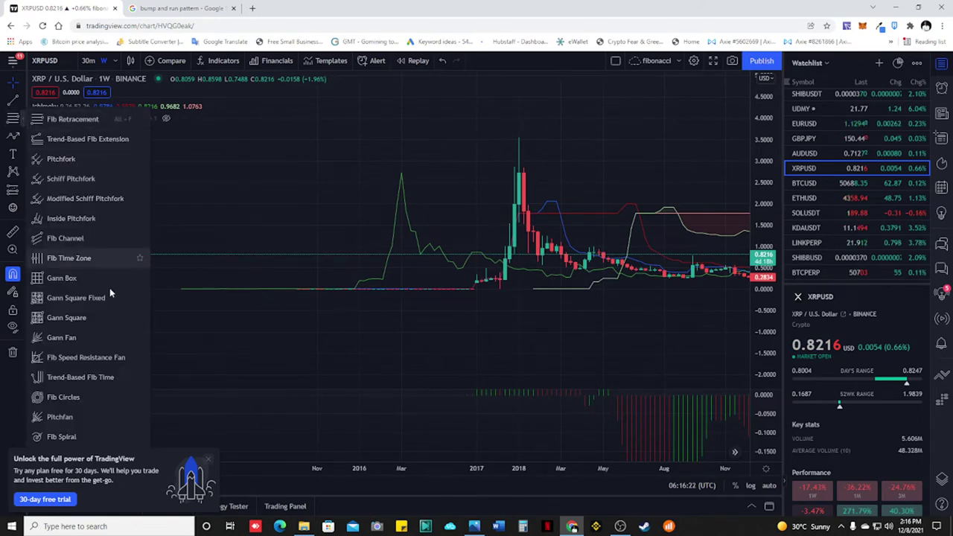
left_click(62, 397)
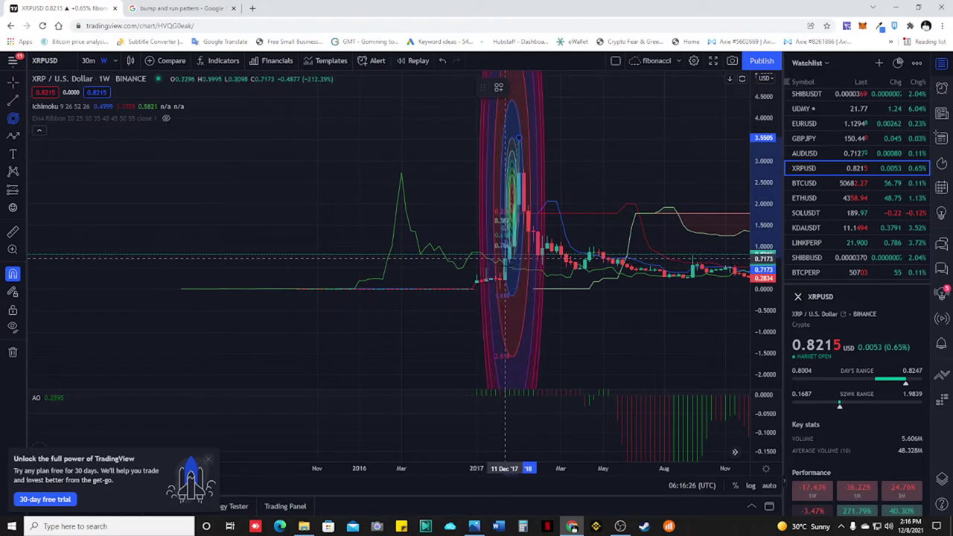
key("Escape")
Draw Fib Circles from the 12 April 2021 high at 1.9839 to the 2 November 2020 low at about 0.24.
left_click_drag(624, 312, 7, 257)
left_click_drag(488, 271, 117, 256)
left_click_drag(387, 302, 533, 345)
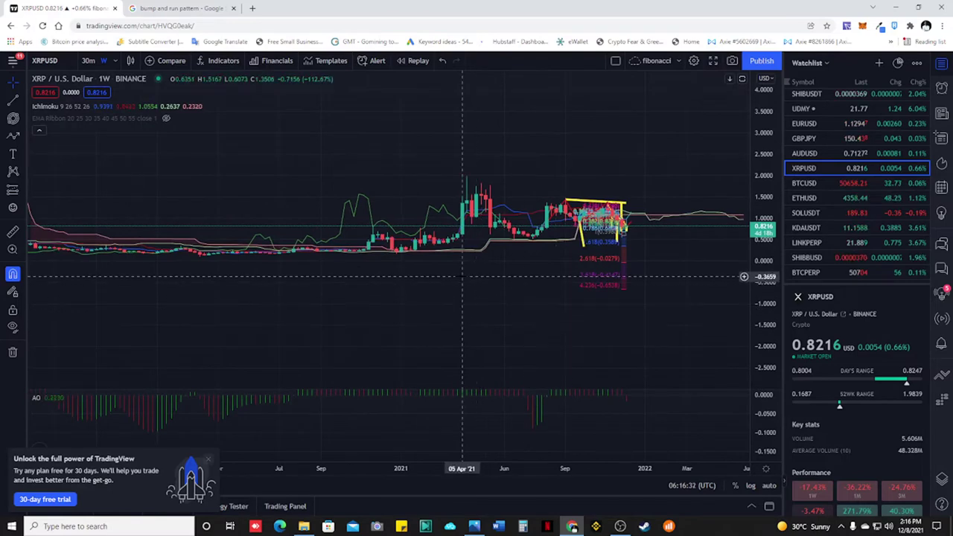
scroll(350, 305, "up", 3)
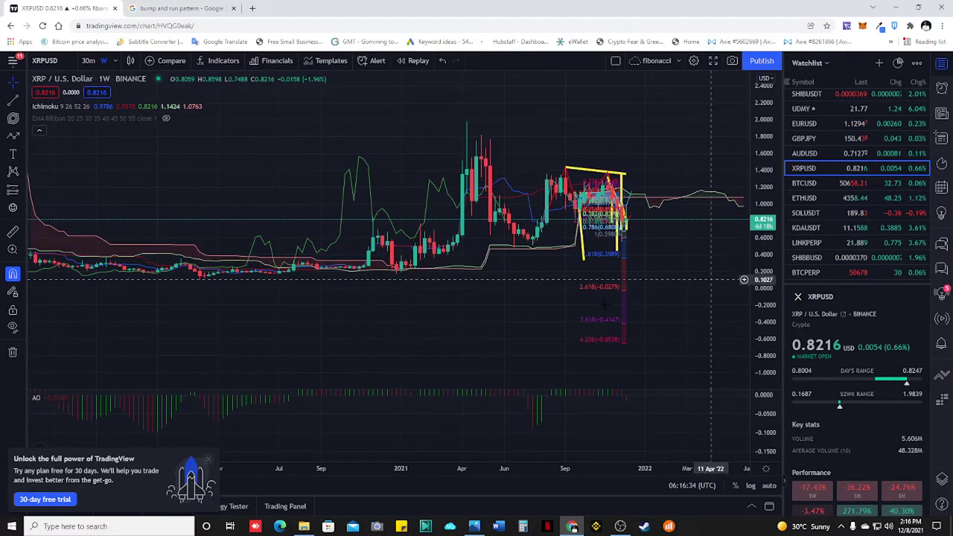
left_click_drag(342, 313, 432, 306)
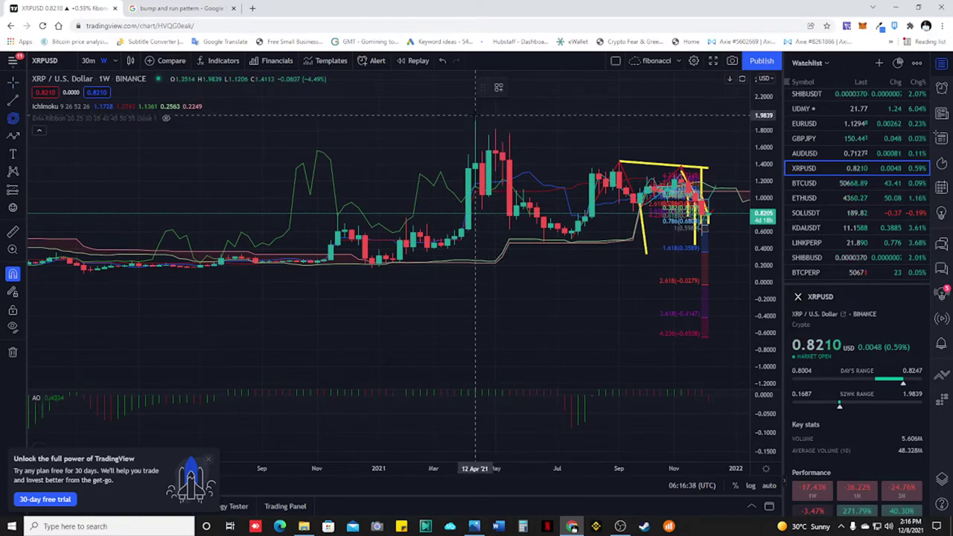
left_click(475, 115)
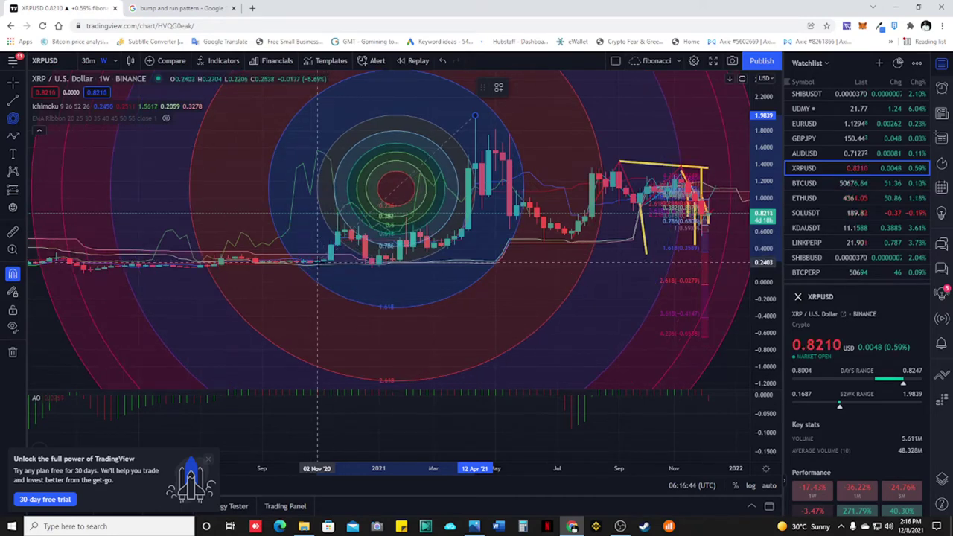
left_click(317, 261)
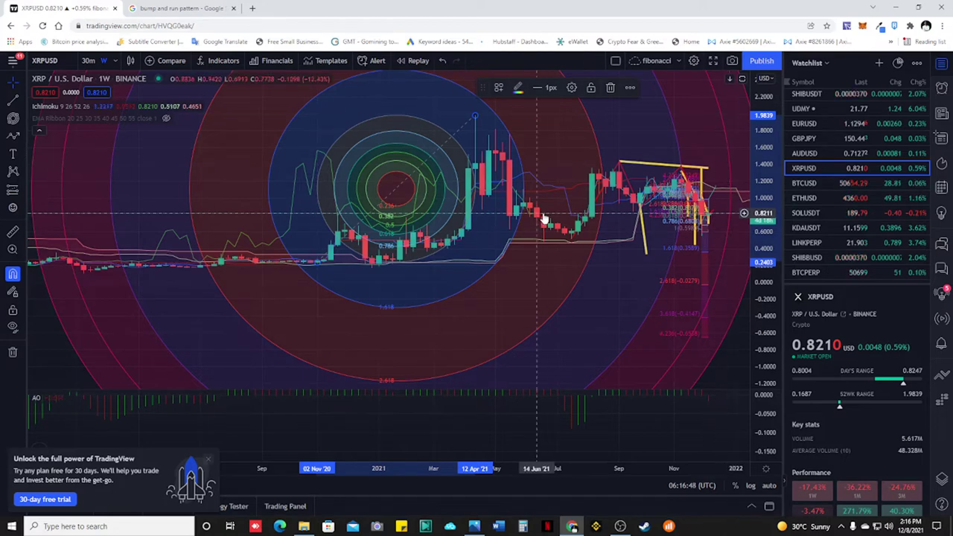
Reposition the Fib Circles' lower anchor to about 0.254 in November 2020, just before the rally.
left_click(324, 266)
left_click_drag(324, 266, 330, 262)
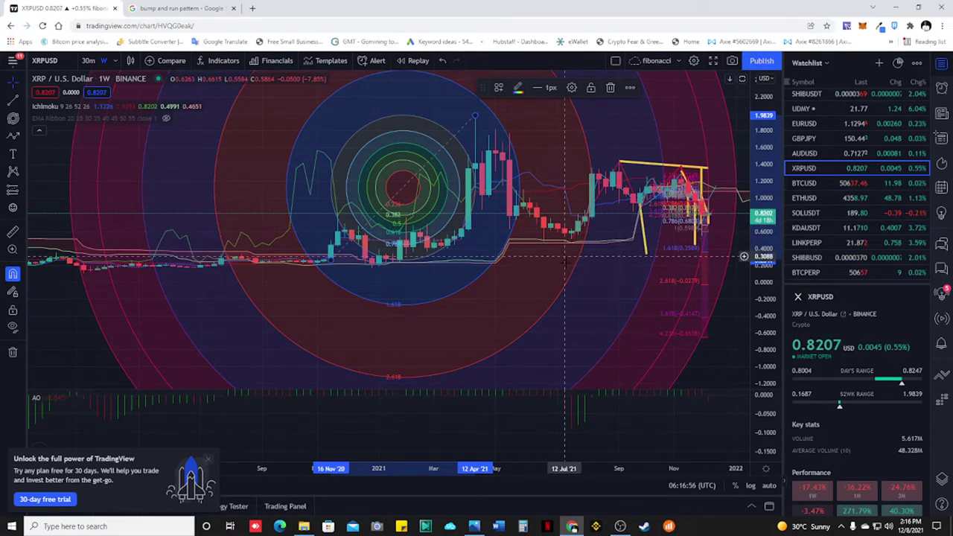
scroll(572, 266, "up", 3)
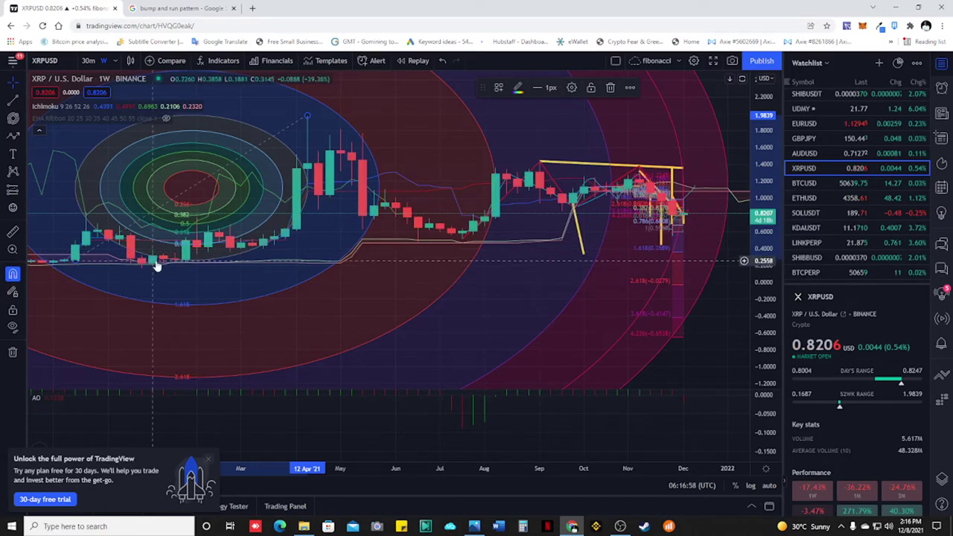
scroll(221, 294, "down", 2)
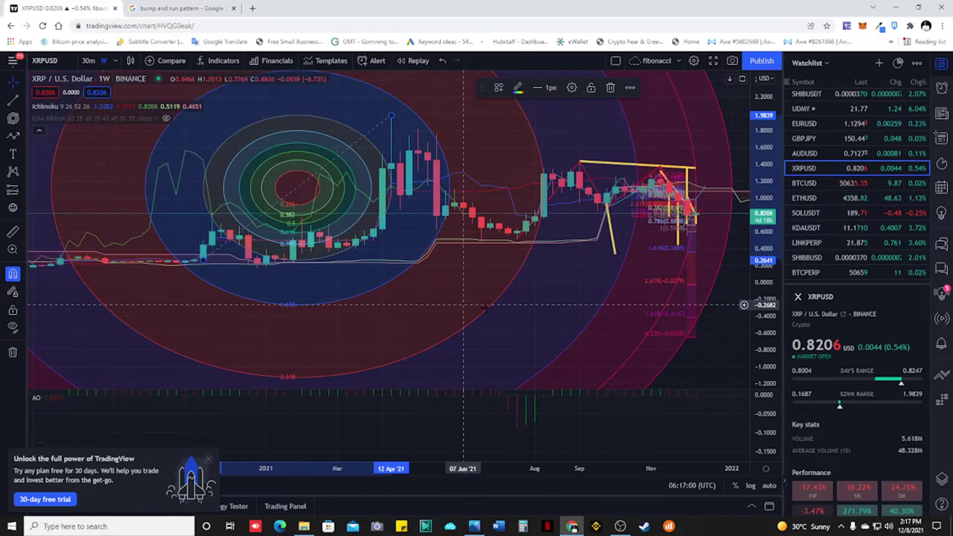
left_click(200, 264)
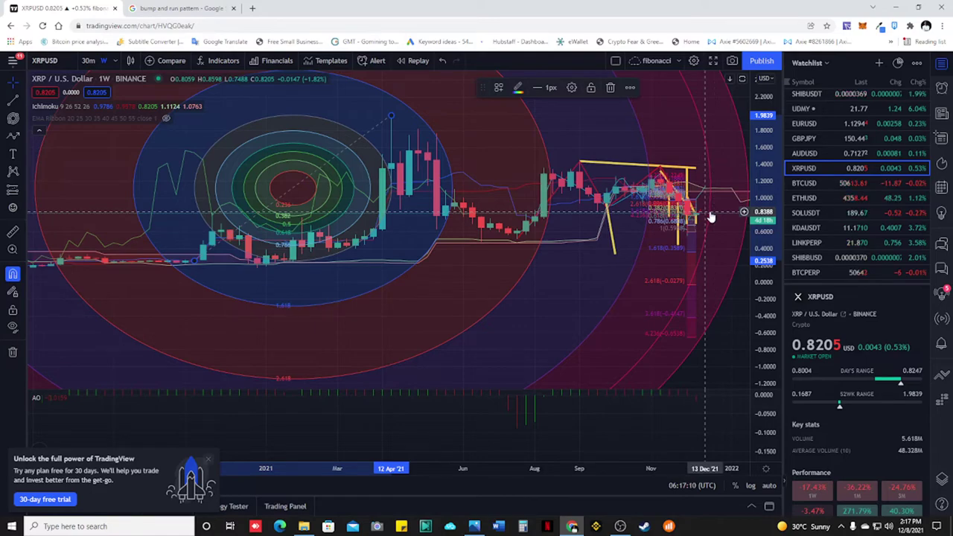
Circle the weekly Awesome Oscillator's latest bars around December 2021 with a freehand Brush stroke.
scroll(711, 217, "down", 5)
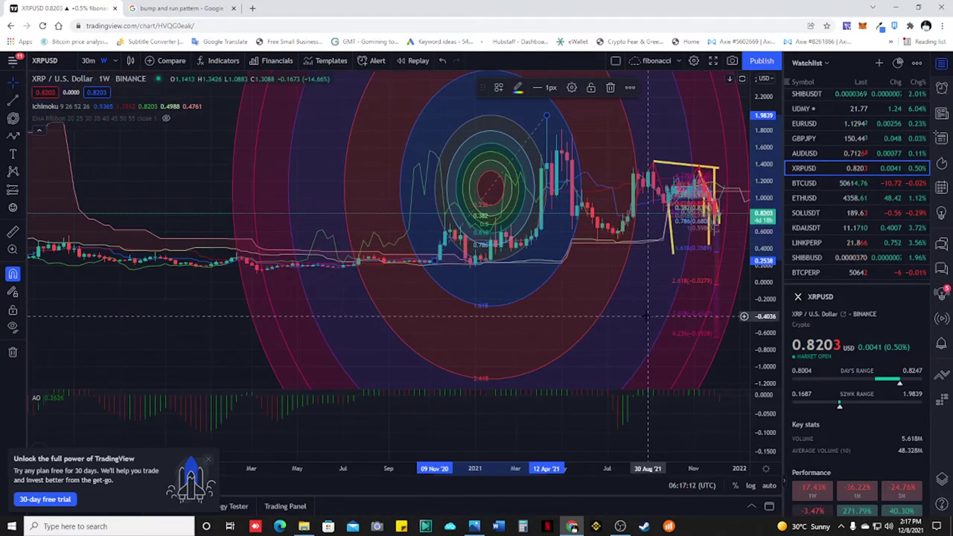
scroll(648, 317, "up", 3)
scroll(618, 225, "up", 3)
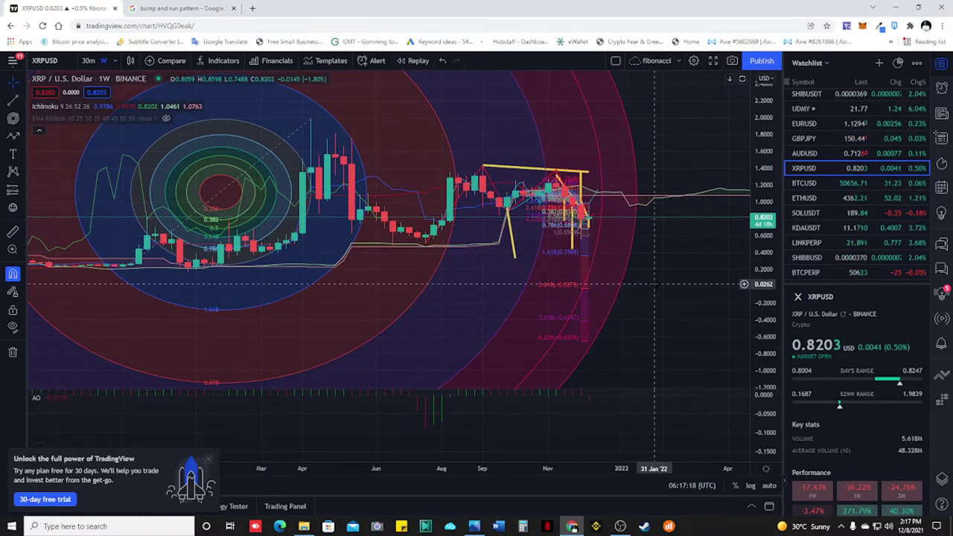
left_click_drag(655, 409, 668, 439)
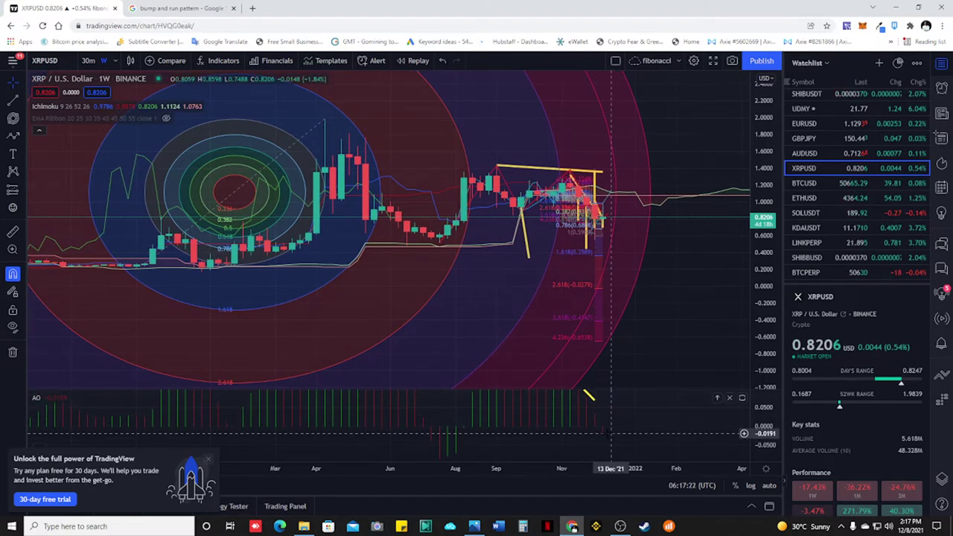
left_click_drag(612, 433, 624, 430)
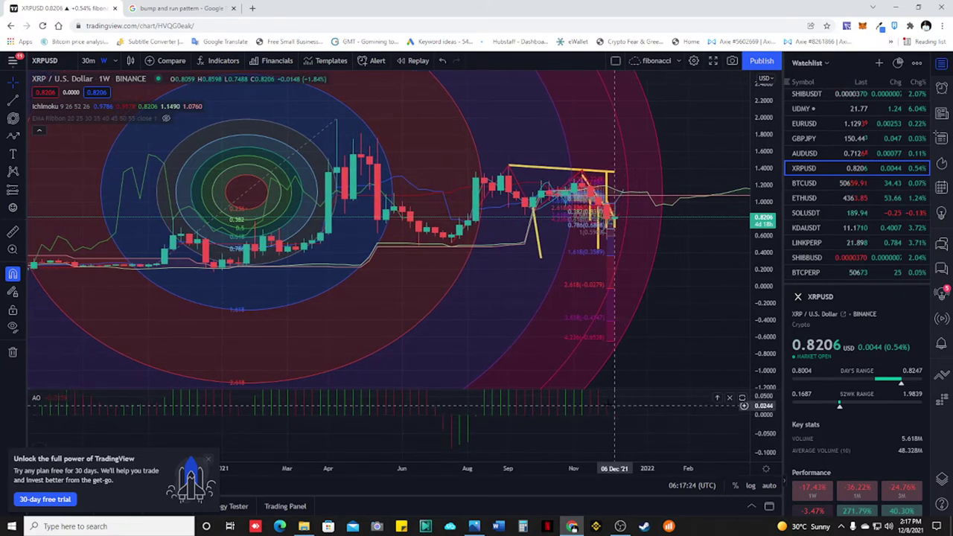
left_click(23, 139)
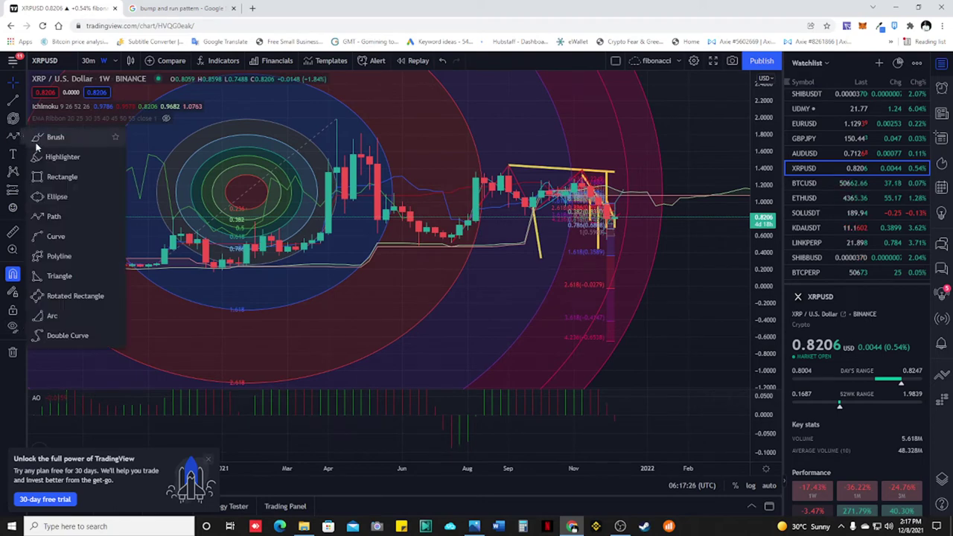
left_click(44, 143)
mouse_move(623, 408)
left_mouse_down()
mouse_move(606, 407)
mouse_move(631, 415)
mouse_move(599, 405)
left_mouse_up()
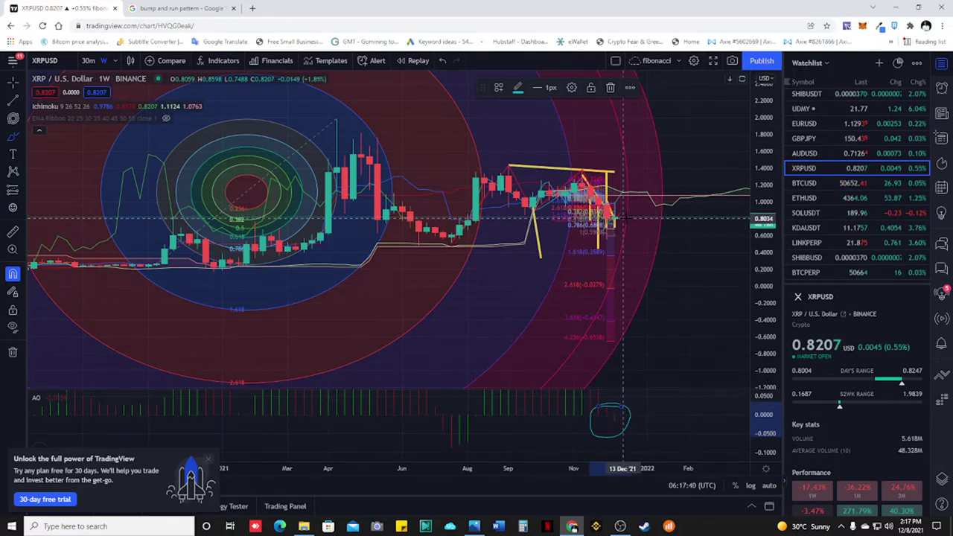
Switch the chart to the 1-day interval and delete the stray Brush stroke below the price action.
left_click(118, 60)
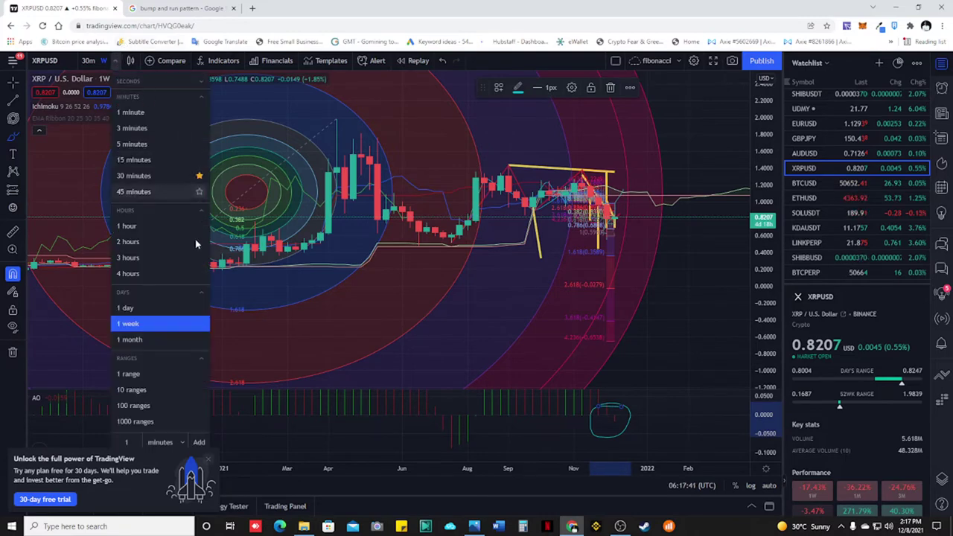
left_click(149, 307)
left_click_drag(700, 280, 400, 320)
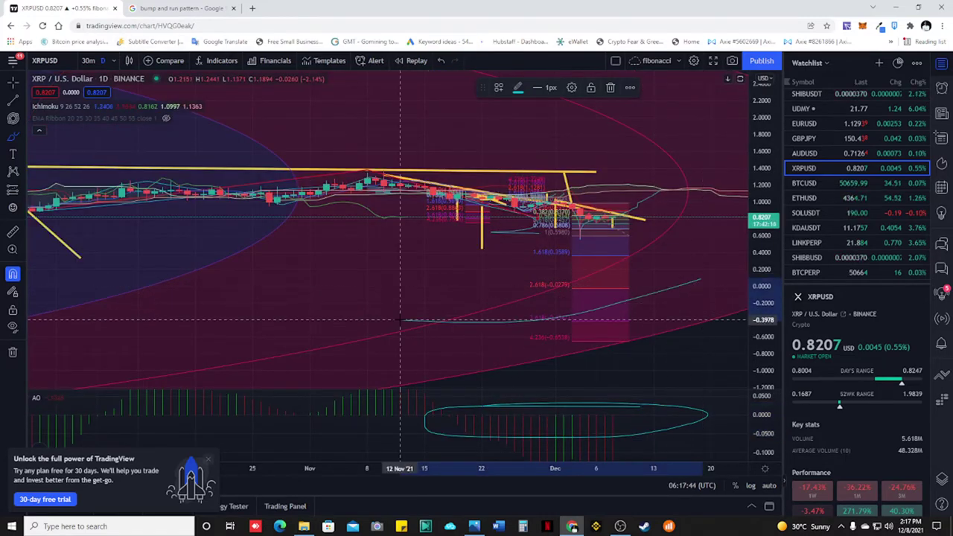
left_click(611, 88)
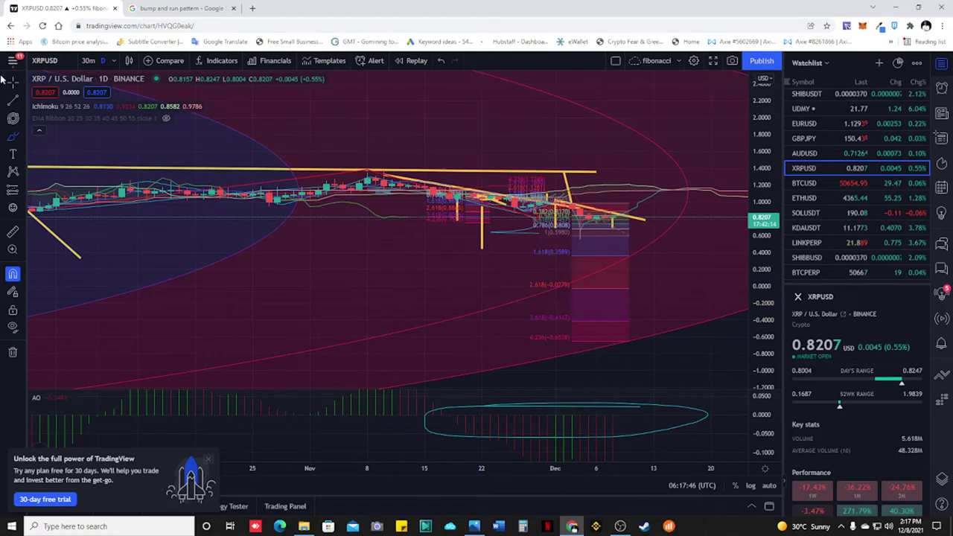
Examine the daily chart's outer Fib Circles and 1.618 retracement level against price and dates from December 2021 to January 2022.
left_click_drag(678, 283, 391, 271)
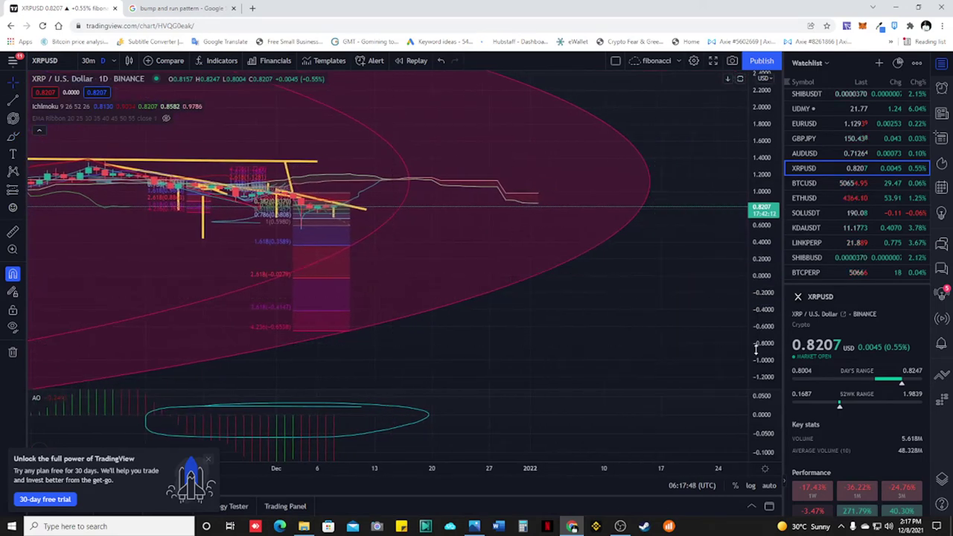
left_click_drag(754, 351, 751, 179)
left_click_drag(452, 259, 767, 277)
scroll(767, 277, "down", 5)
left_click_drag(624, 273, 340, 274)
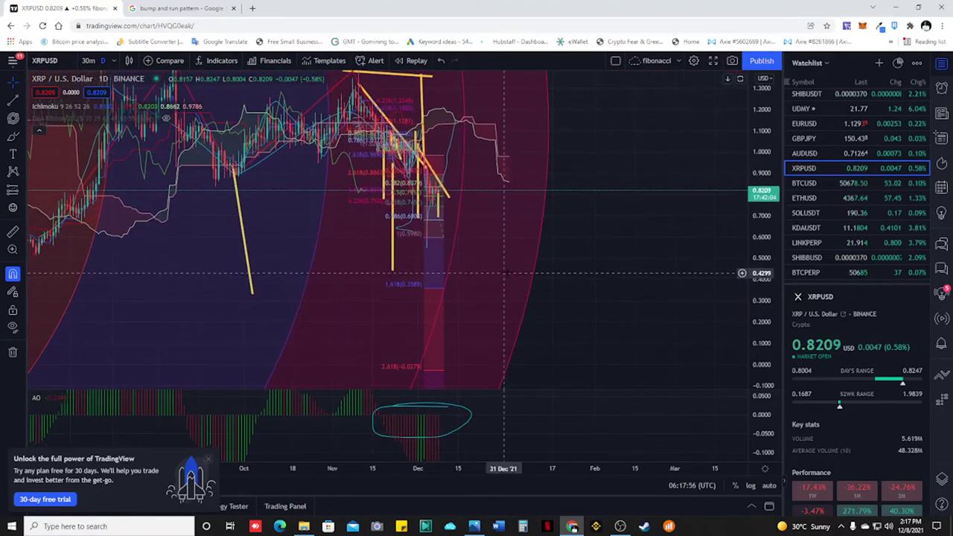
left_click_drag(496, 296, 558, 321)
scroll(542, 318, "up", 5)
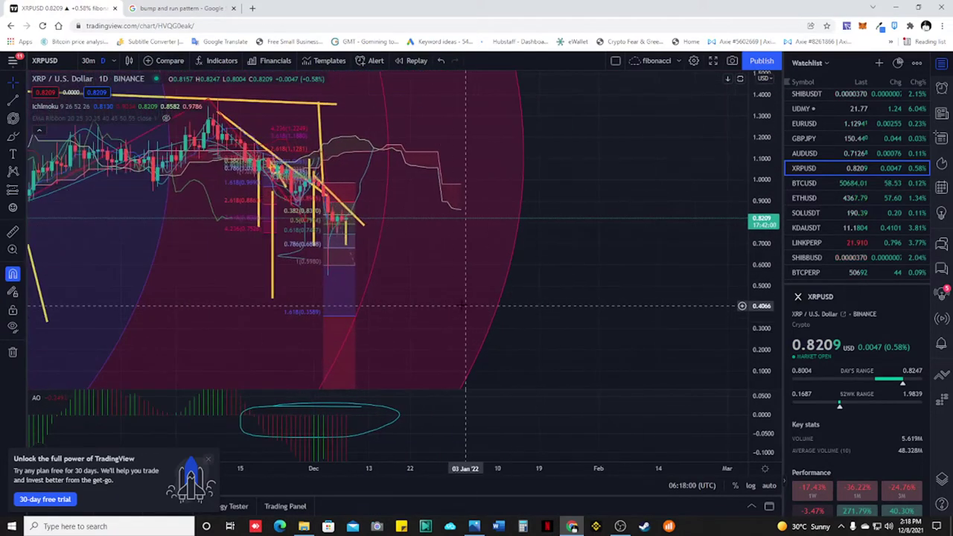
left_click_drag(466, 303, 518, 292)
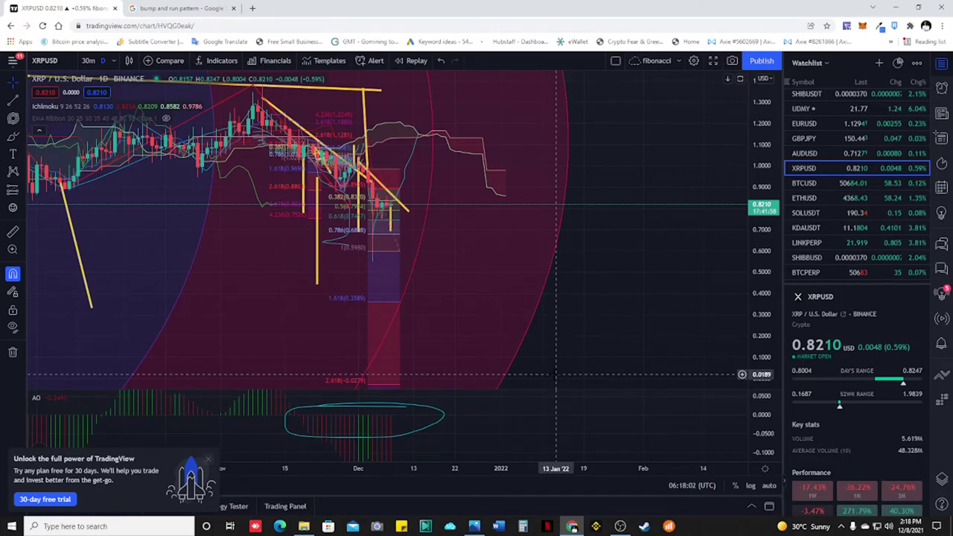
scroll(429, 340, "up", 3)
left_click_drag(383, 322, 520, 321)
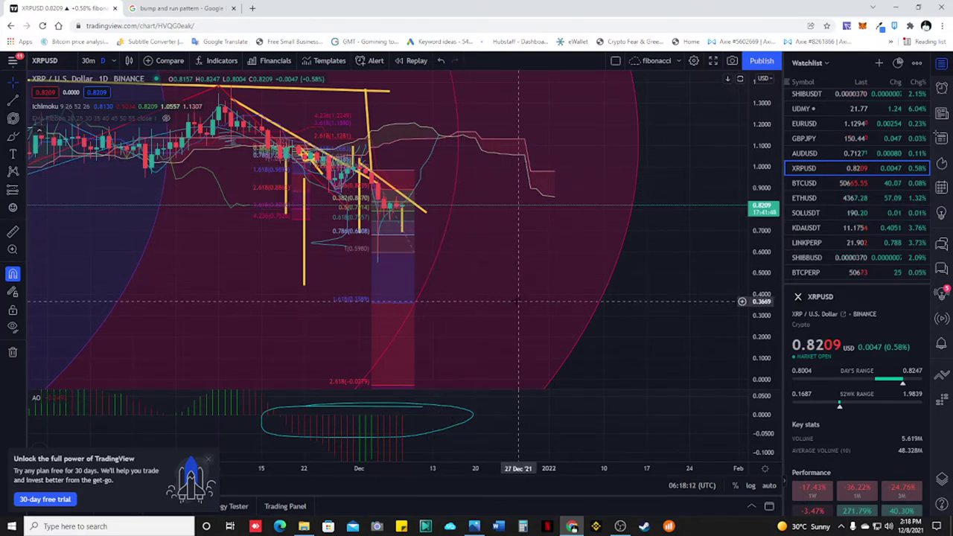
scroll(554, 290, "down", 2)
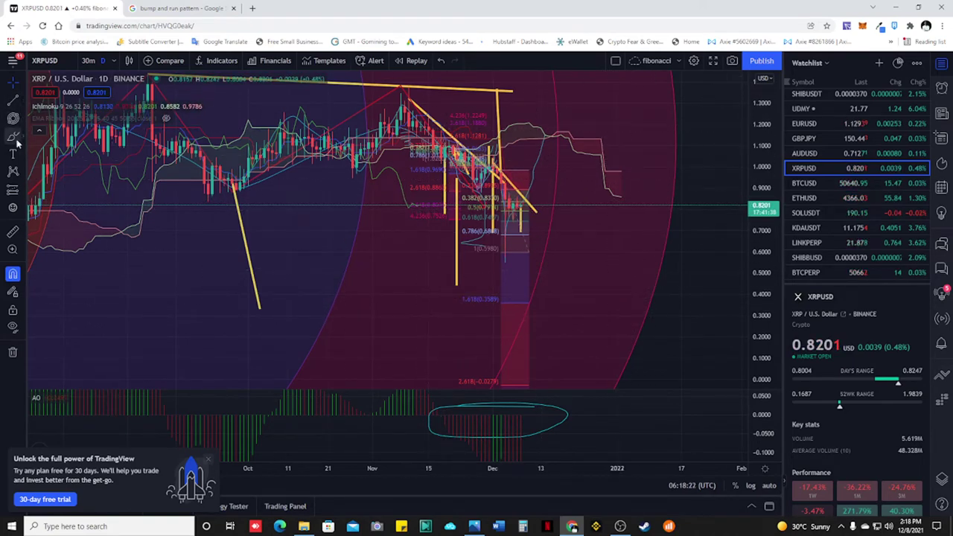
Brush a projected price path from about 0.95 in early December 2021, dipping and rebounding, down to about 0.34 in early January 2022.
left_click(496, 176)
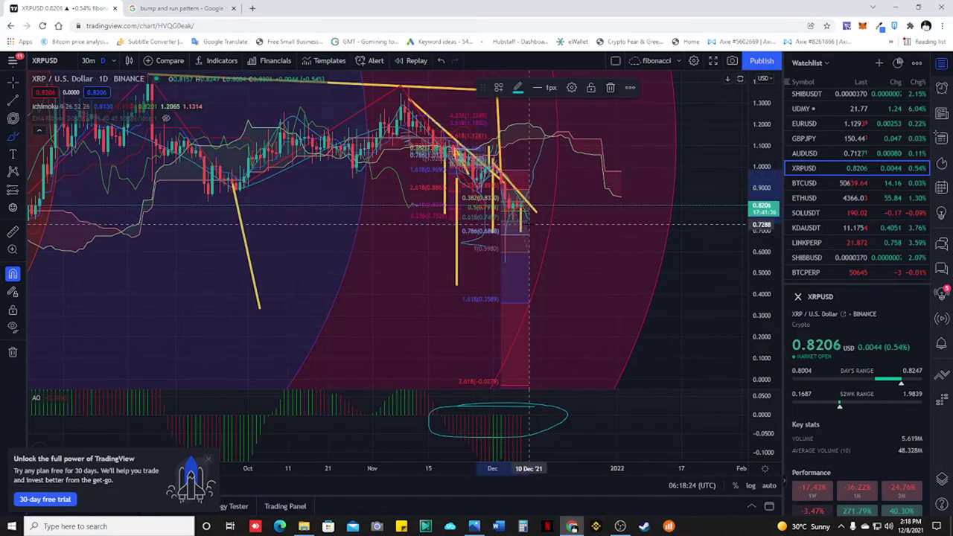
mouse_move(529, 224)
left_mouse_down()
mouse_move(556, 206)
mouse_move(602, 246)
mouse_move(626, 307)
left_mouse_up()
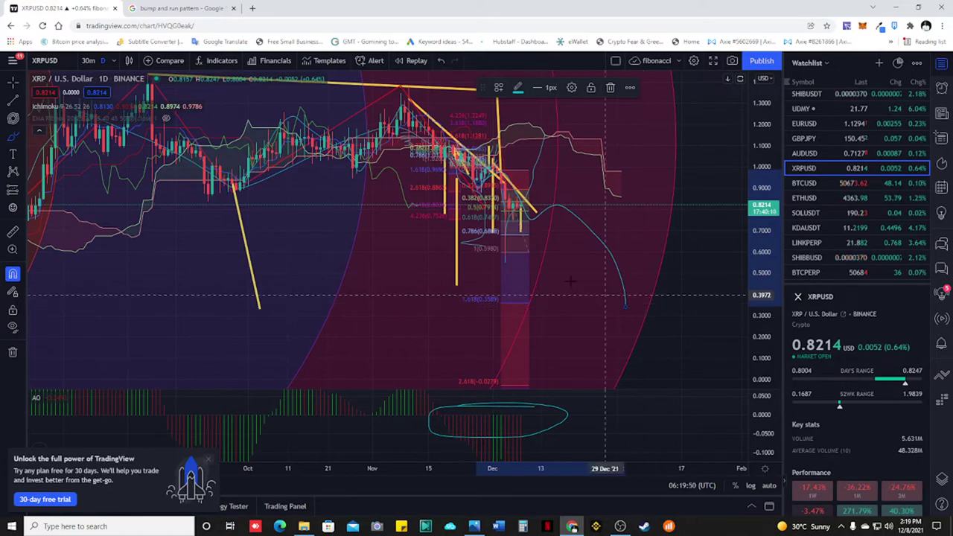
Switch the chart to the 1-week interval.
scroll(488, 320, "down", 5)
scroll(482, 322, "up", 5)
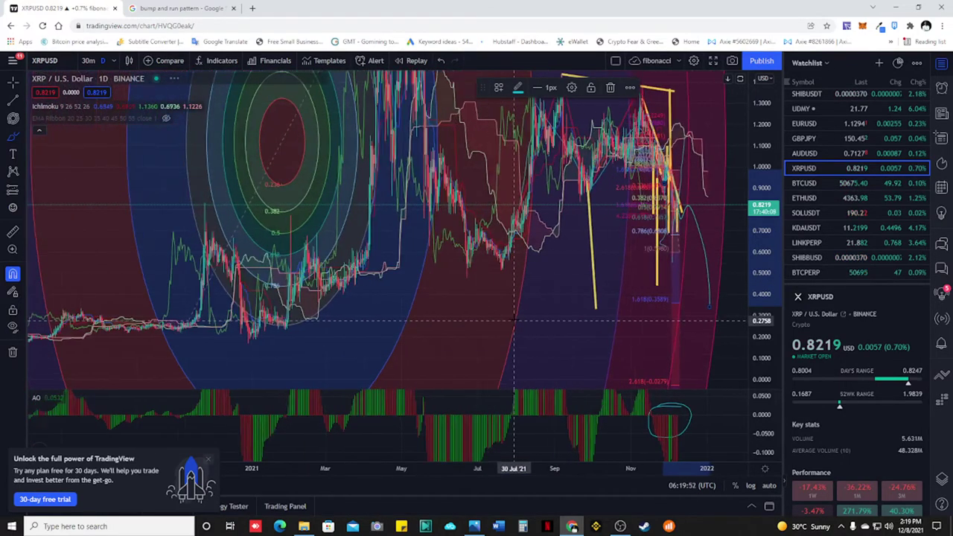
left_click(113, 61)
left_click(128, 325)
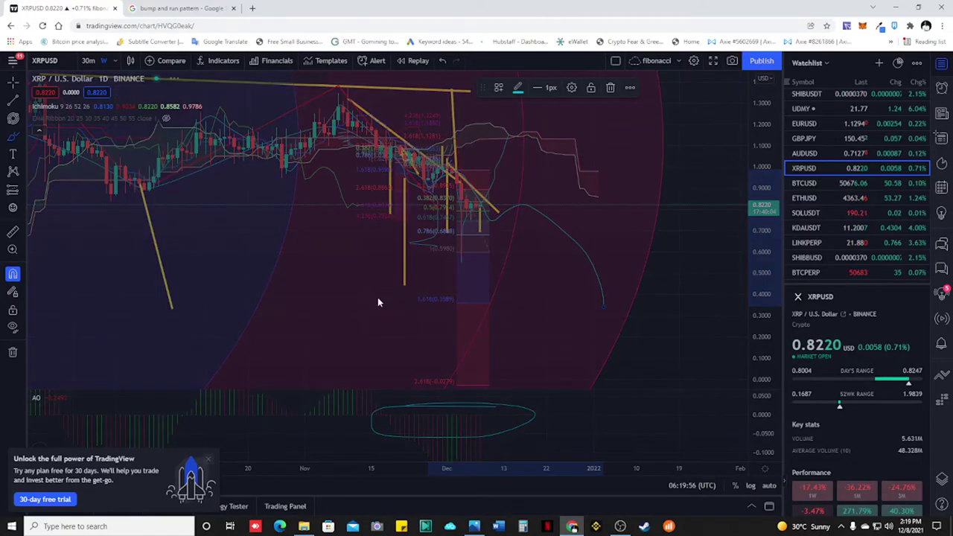
Check the December 2021 dates in the system calendar and view the weekly chart over a wider price range.
left_click(911, 530)
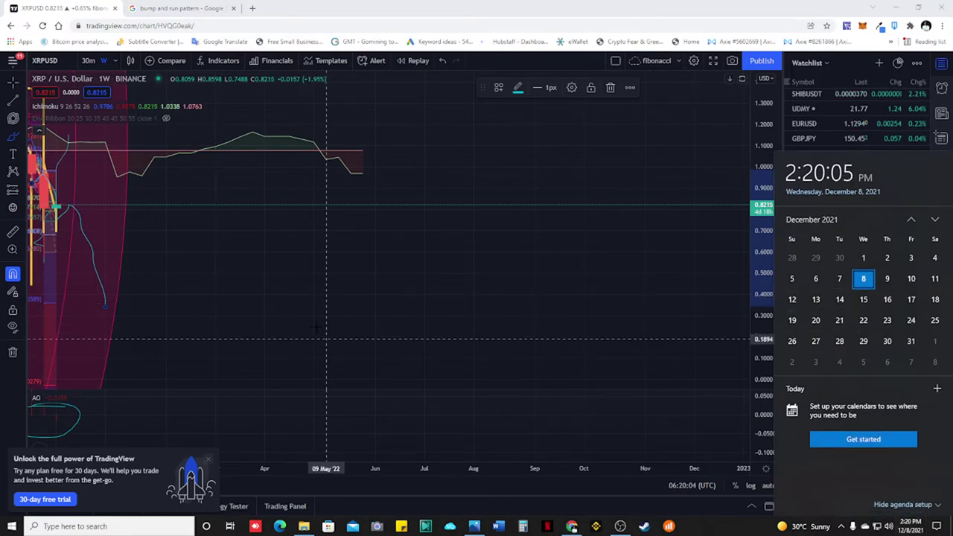
left_click(276, 300)
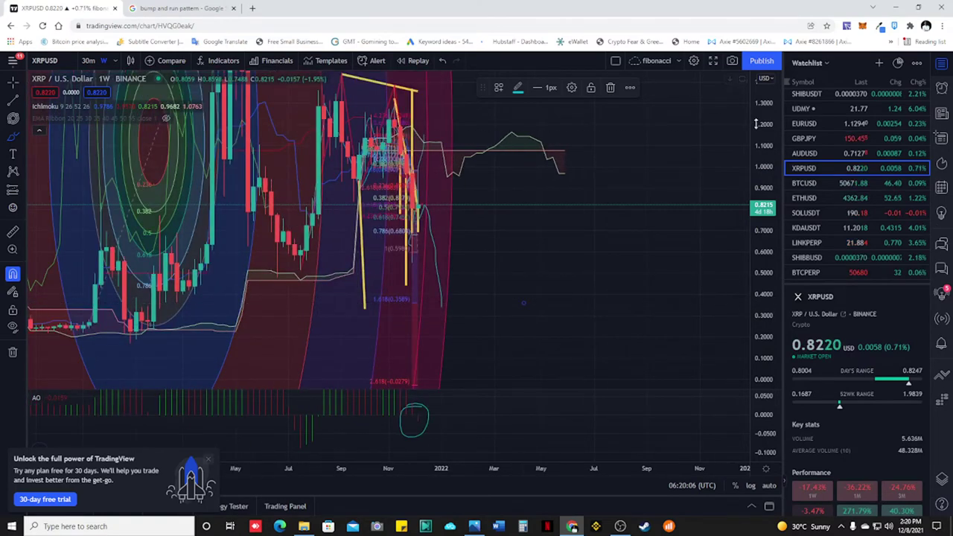
left_click_drag(755, 121, 777, 259)
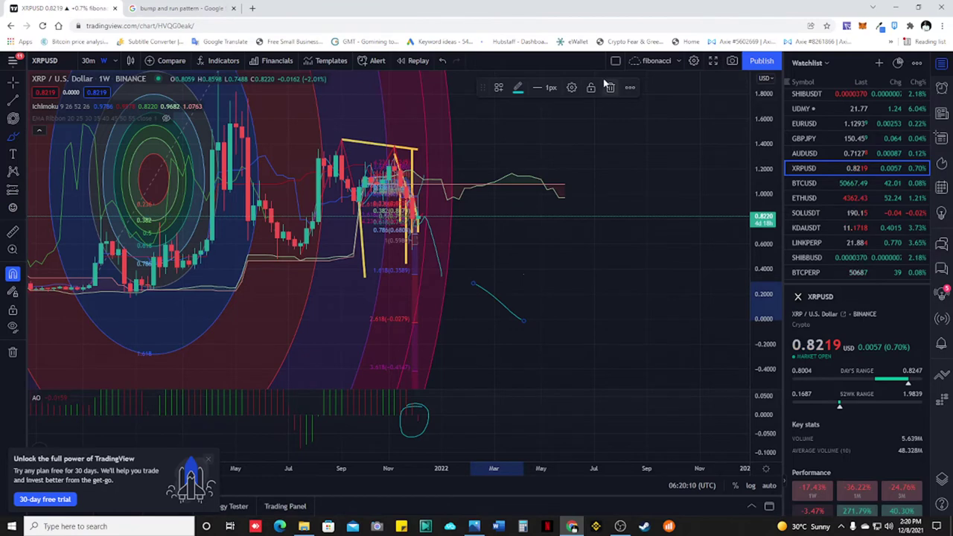
Switch the chart to the 4-hour interval with automatic price scaling, showing price from mid-November to mid-December 2021.
left_click(117, 62)
left_click(128, 273)
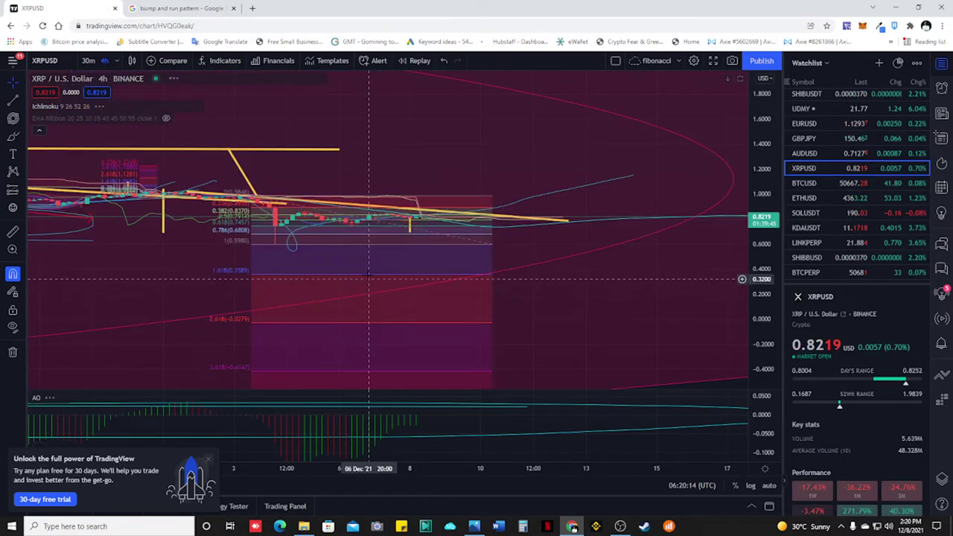
left_click(769, 486)
scroll(647, 316, "down", 6)
scroll(631, 320, "up", 9)
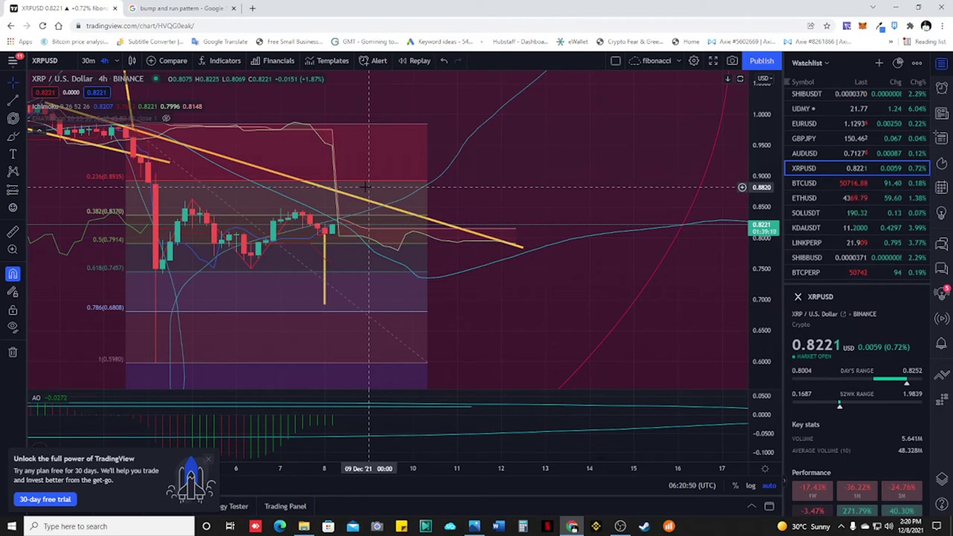
scroll(346, 302, "down", 2)
scroll(346, 302, "down", 3)
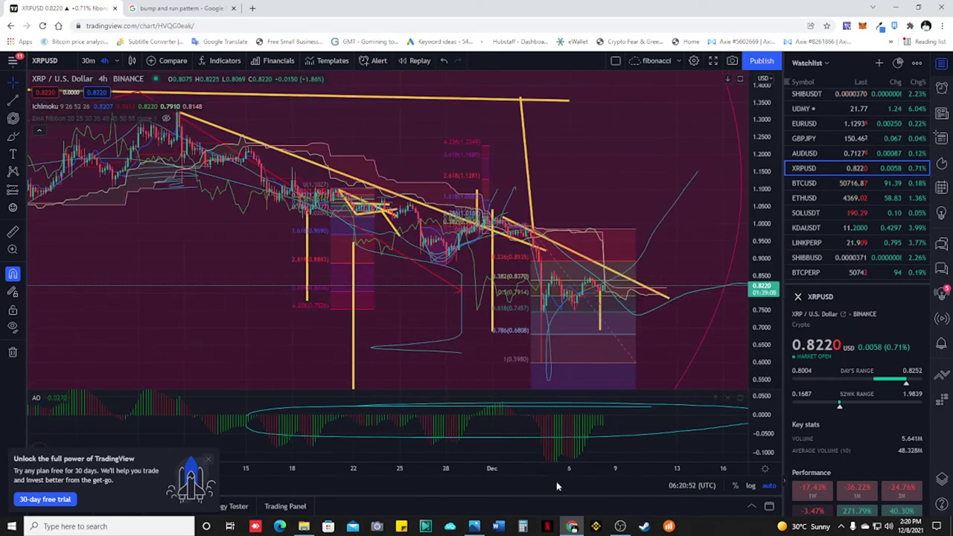
left_click(612, 528)
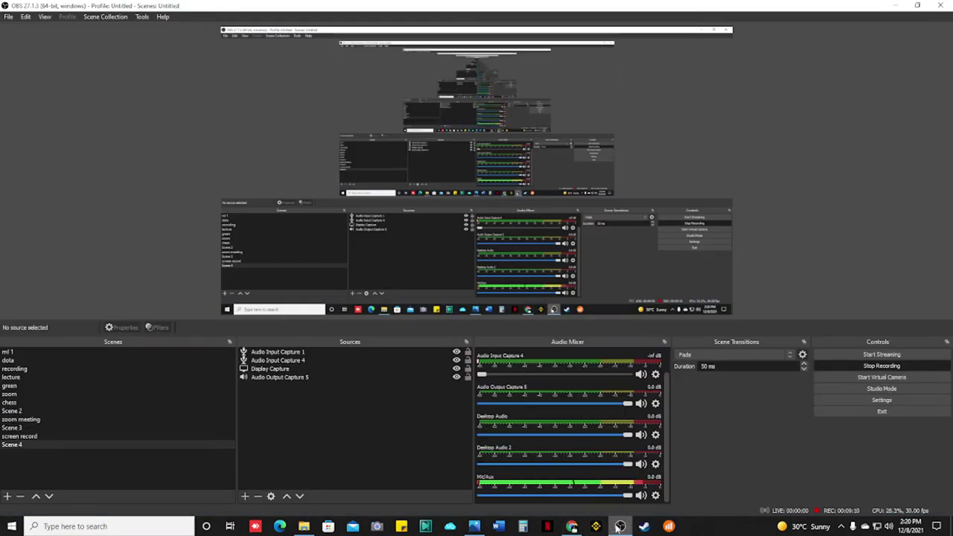
left_click(572, 527)
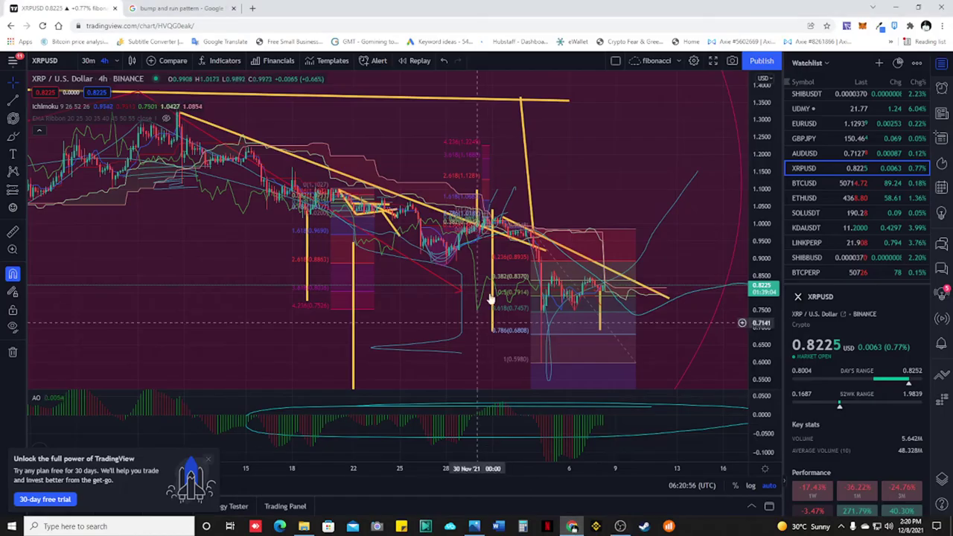
Switch the chart to the 1-hour interval and frame the price action around 4 to 10 December 2021.
left_click(117, 62)
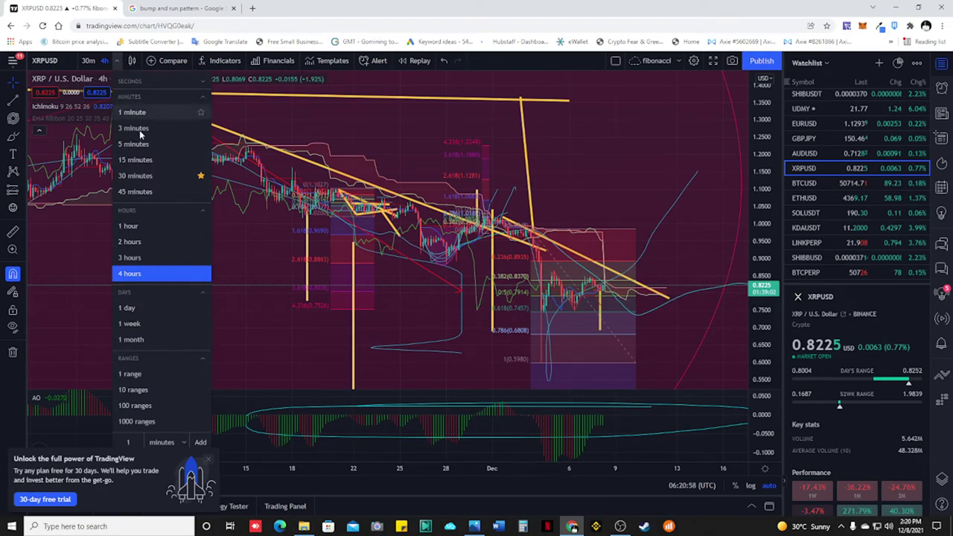
left_click(137, 225)
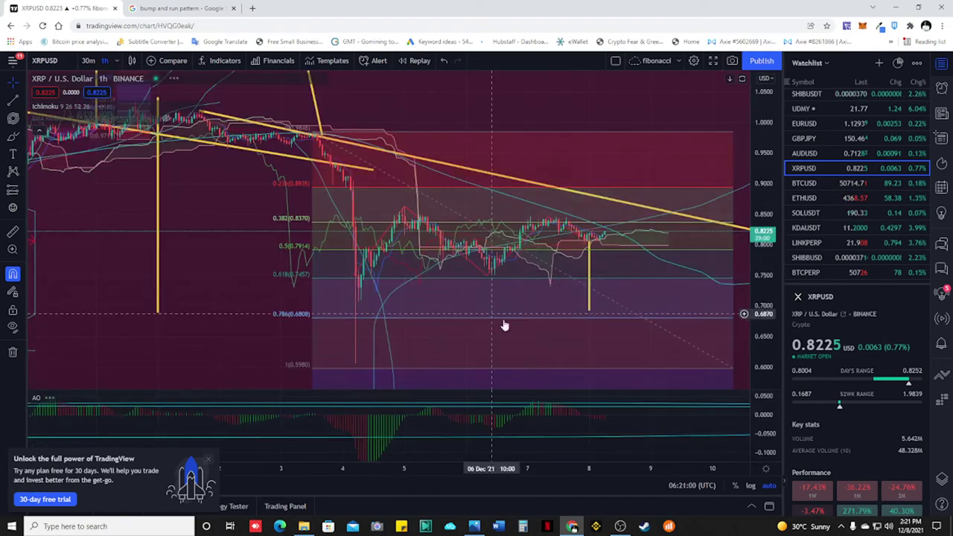
scroll(549, 336, "up", 2)
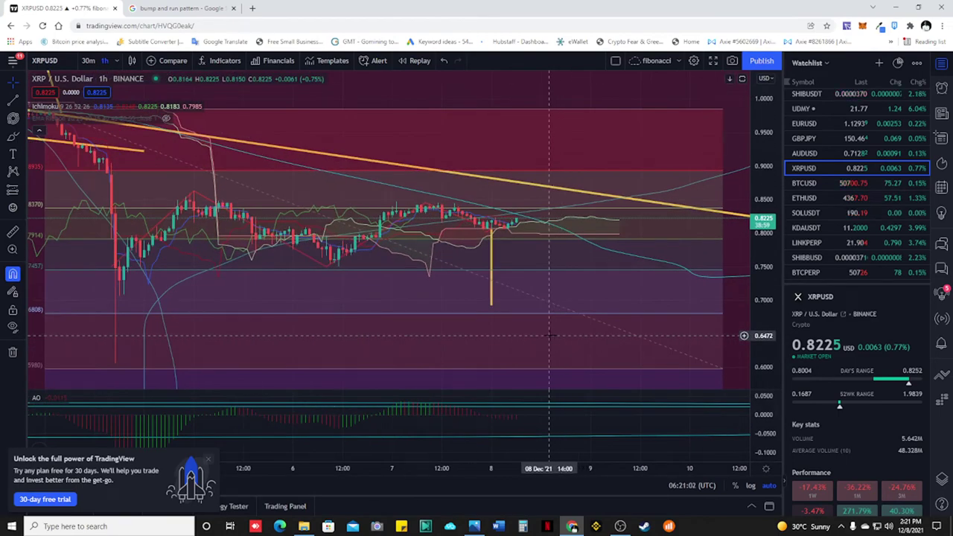
scroll(550, 337, "down", 3)
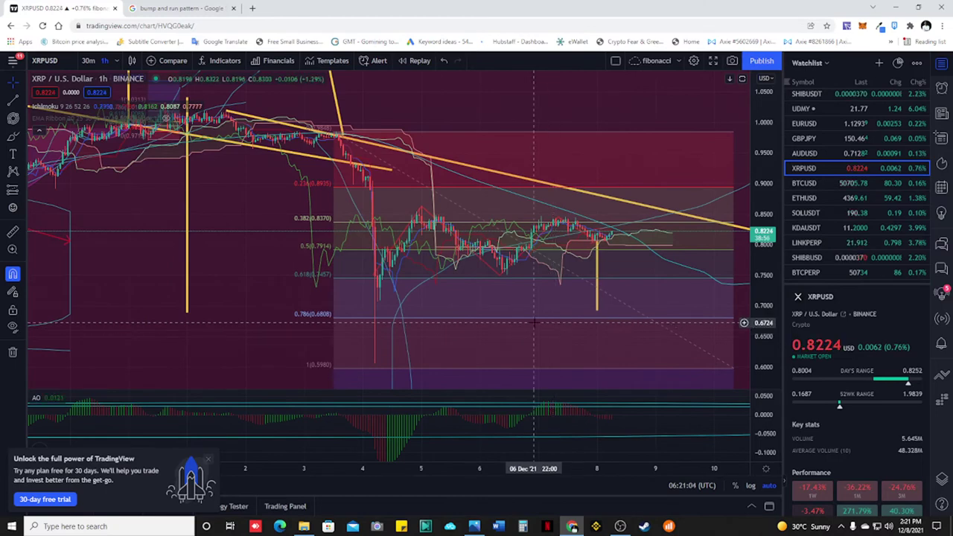
scroll(521, 306, "up", 2)
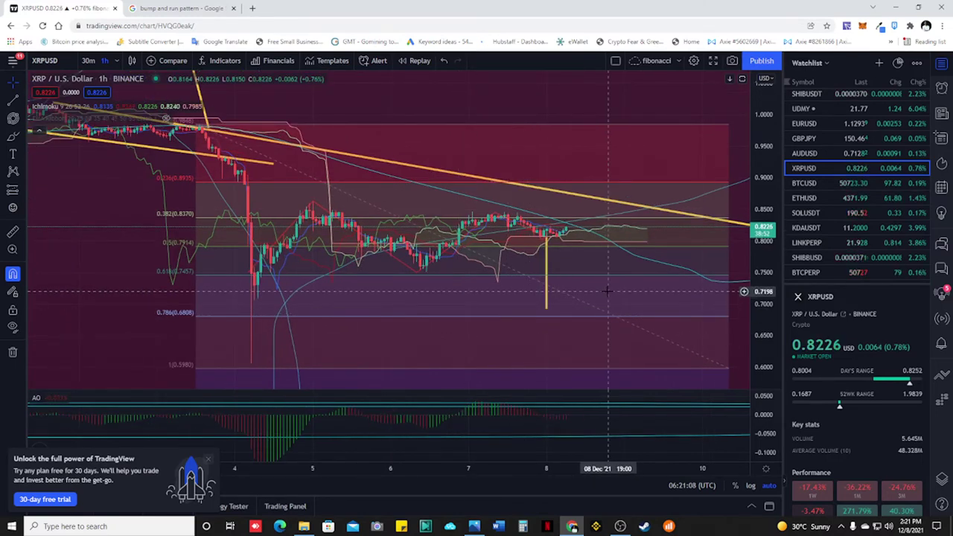
scroll(608, 291, "down", 1)
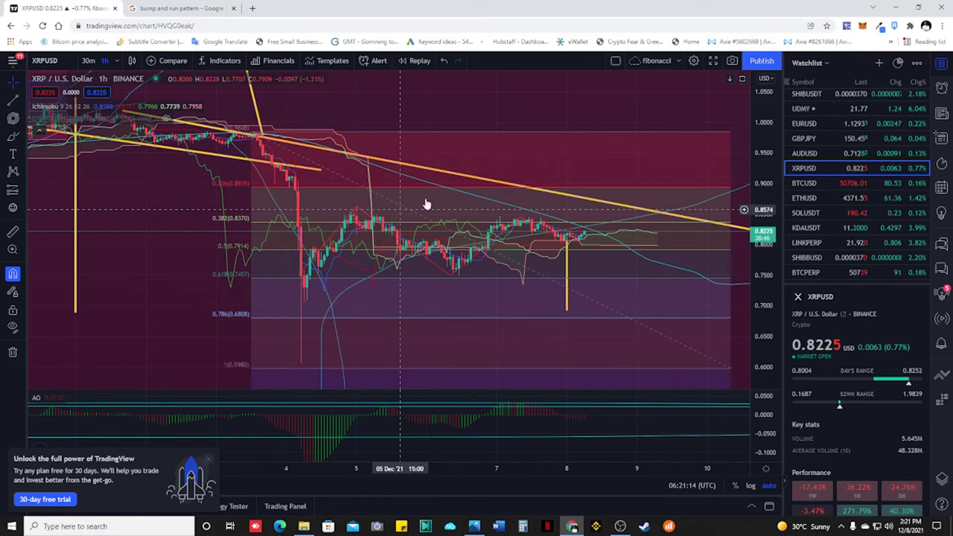
Draw a cup arc from 5 to 7 December dipping to about 0.75, and a shallower handle arc from 7 to 9 December reaching about 0.81.
left_click(24, 120)
left_click(12, 136)
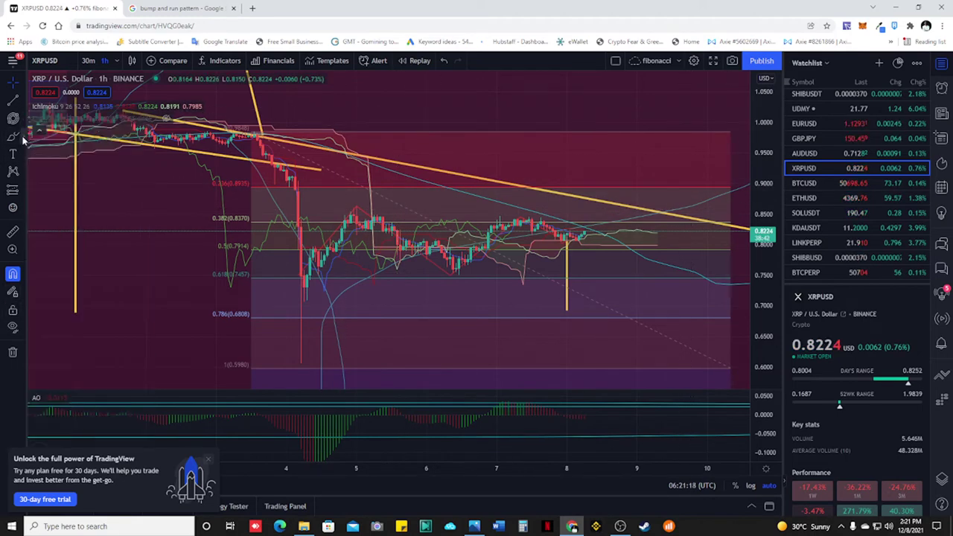
left_click(59, 315)
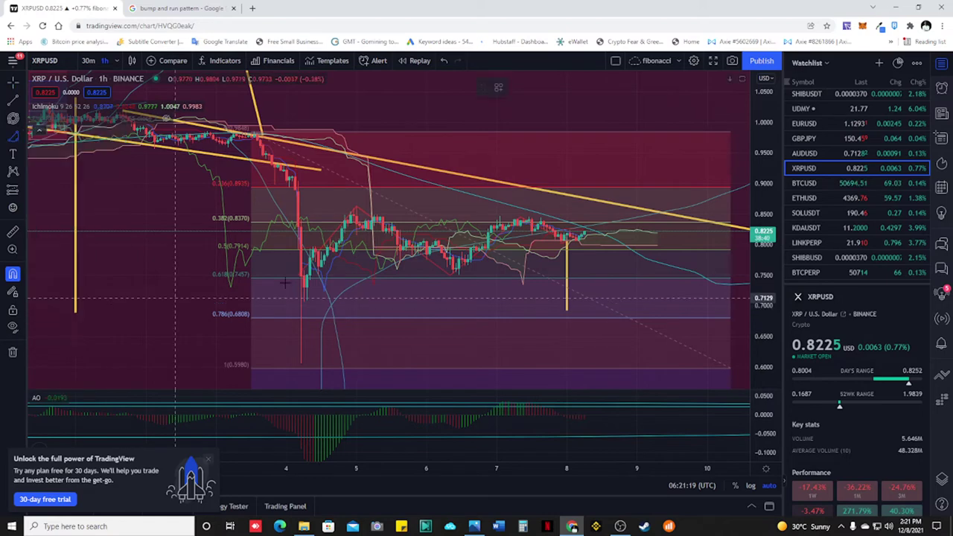
left_click(374, 216)
left_click(532, 221)
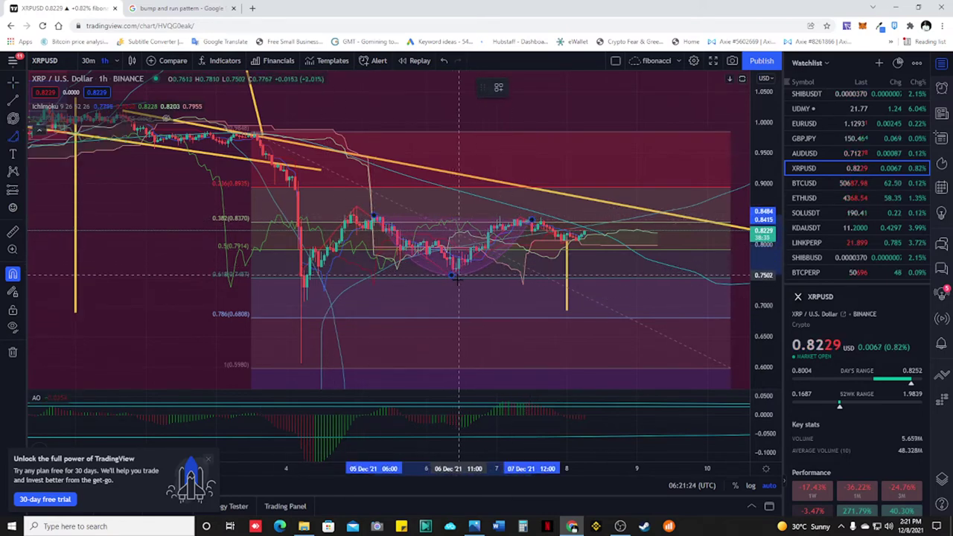
left_click(453, 276)
left_click(13, 138)
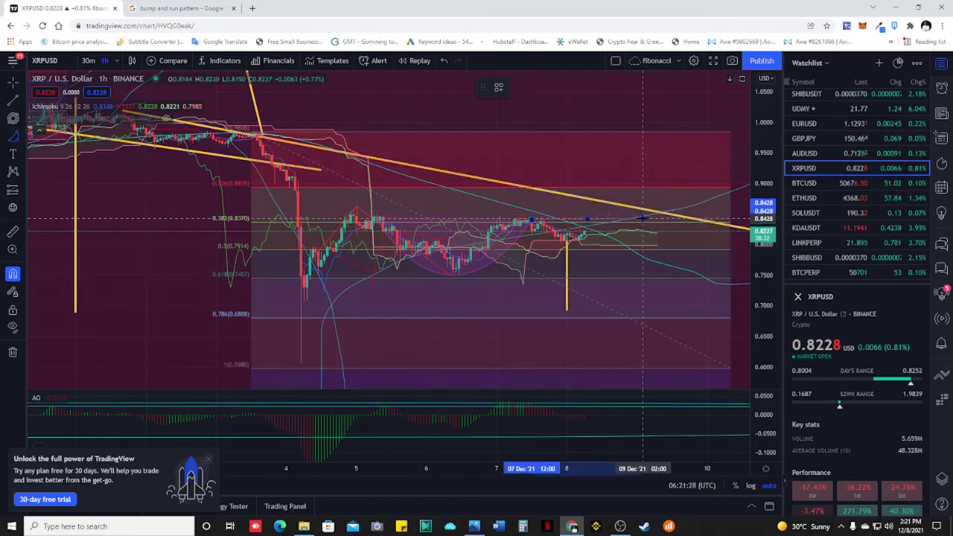
left_click(568, 252)
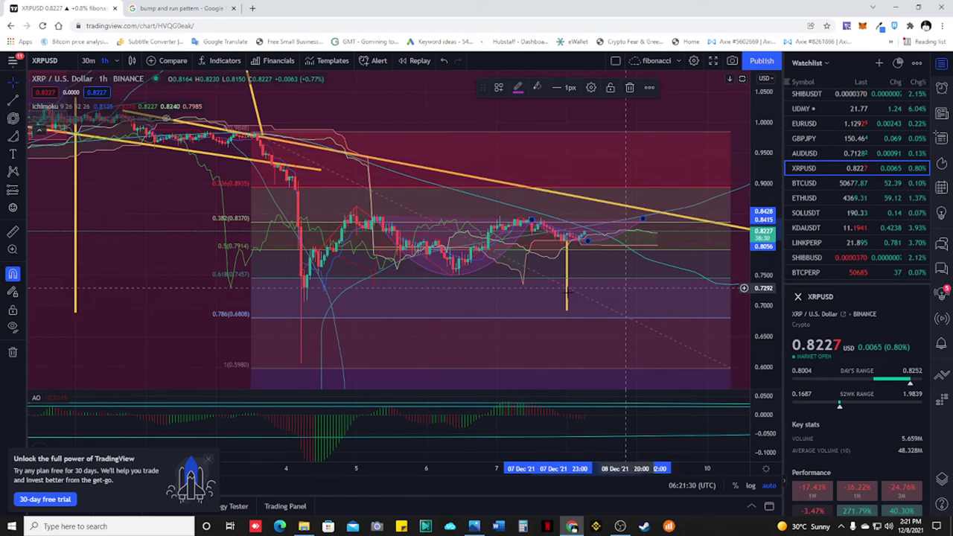
Draw a vertical trend line matching the cup's depth and place it above the rim on 8 December, from about 0.85 to 0.93.
left_click(11, 101)
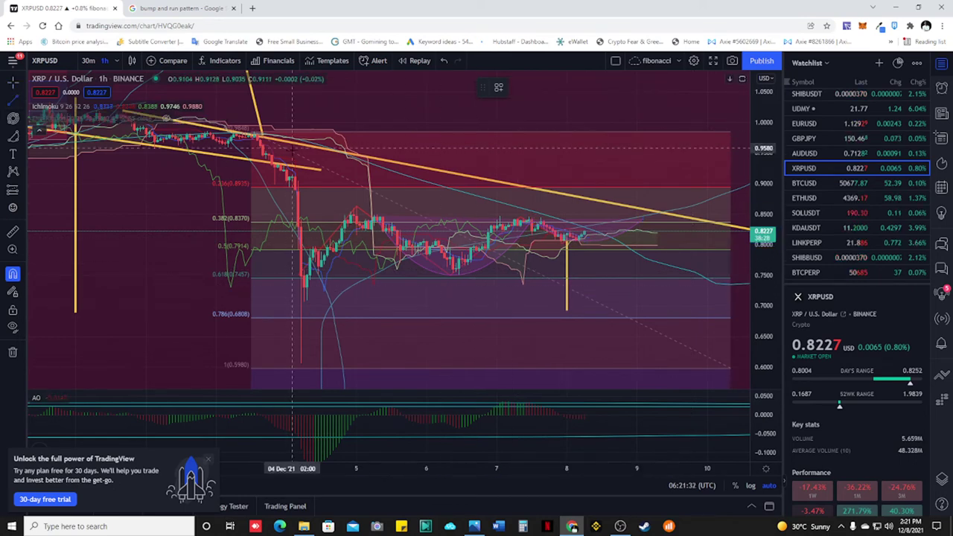
left_click(456, 218)
left_click_drag(457, 259, 596, 202)
left_click(648, 164)
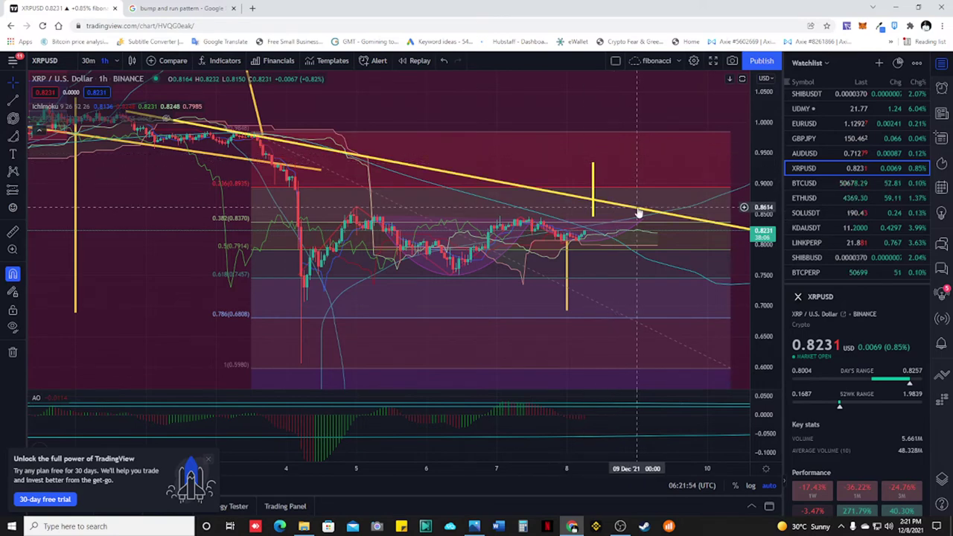
Brush a projected price path rising to the cup target near 0.93, pulling back to about 0.86 at the trend line, then climbing past 0.98.
left_click(21, 141)
left_click(55, 81)
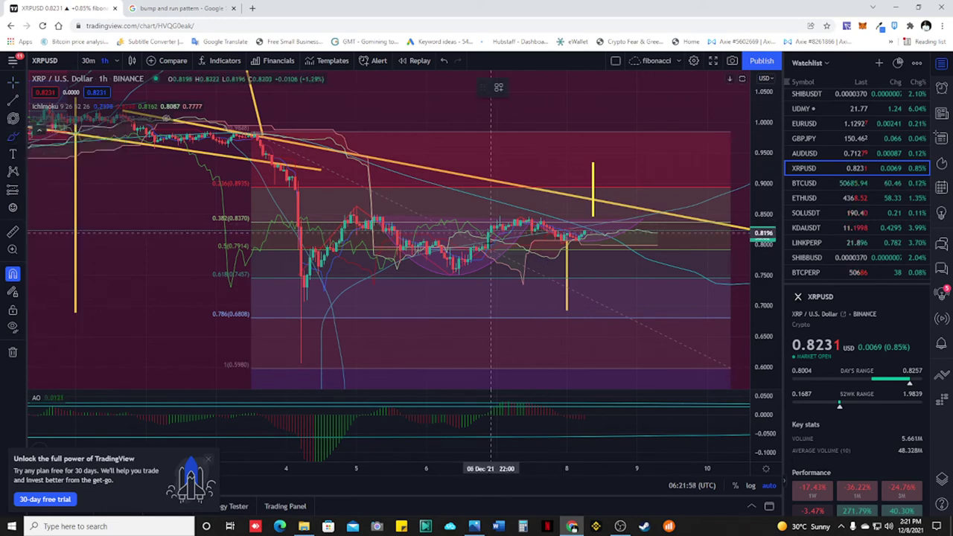
mouse_move(586, 233)
left_mouse_down()
mouse_move(593, 177)
mouse_move(611, 210)
left_mouse_up()
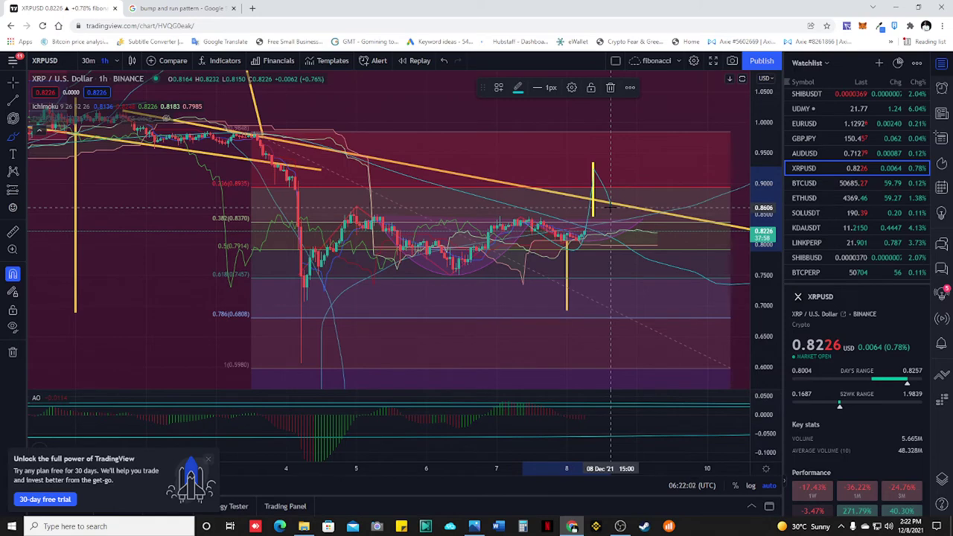
mouse_move(611, 204)
left_mouse_down()
mouse_move(632, 181)
mouse_move(637, 140)
left_mouse_up()
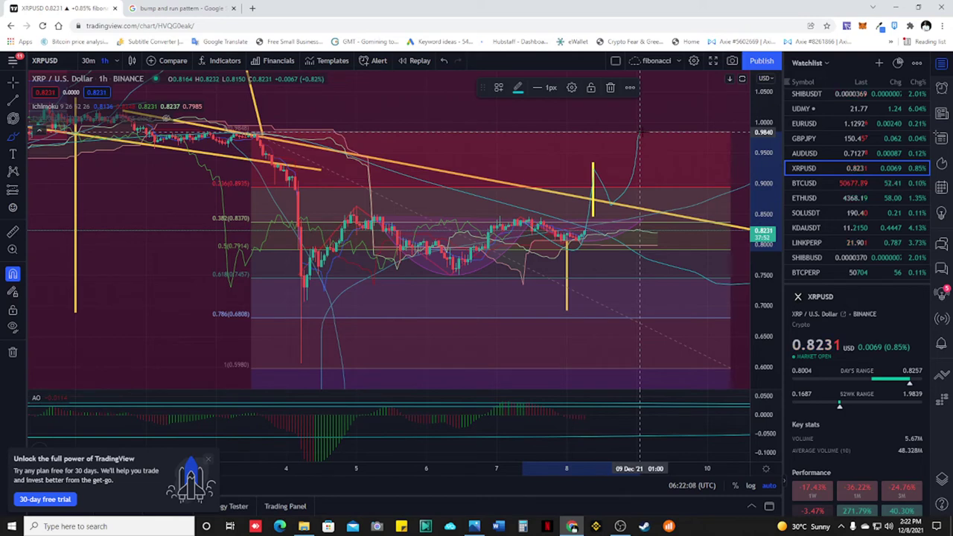
left_click_drag(639, 133, 707, 51)
Widen the price range and switch the chart to the 1-week interval.
left_click_drag(763, 101, 763, 222)
scroll(528, 295, "down", 5)
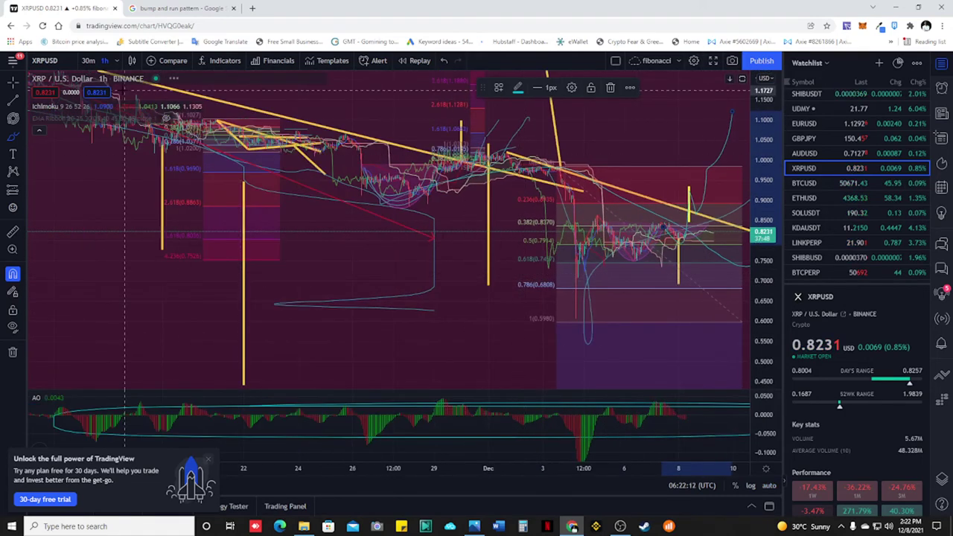
left_click(117, 60)
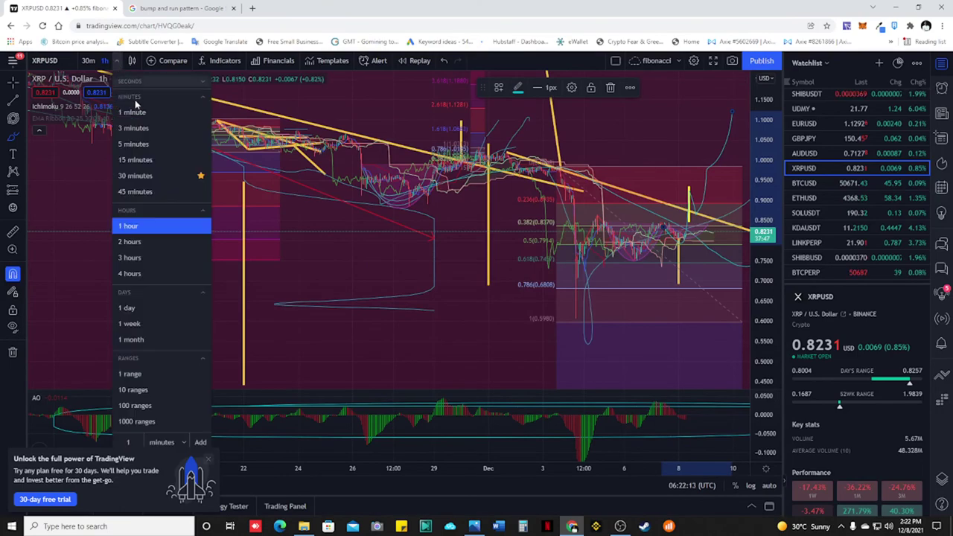
left_click(131, 323)
scroll(456, 304, "up", 5)
scroll(256, 283, "right", 10)
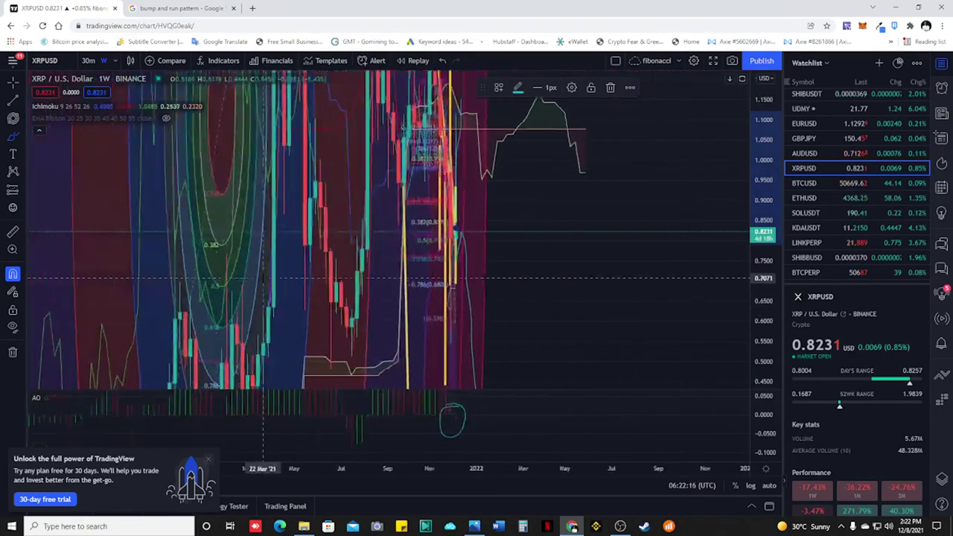
left_click(197, 257)
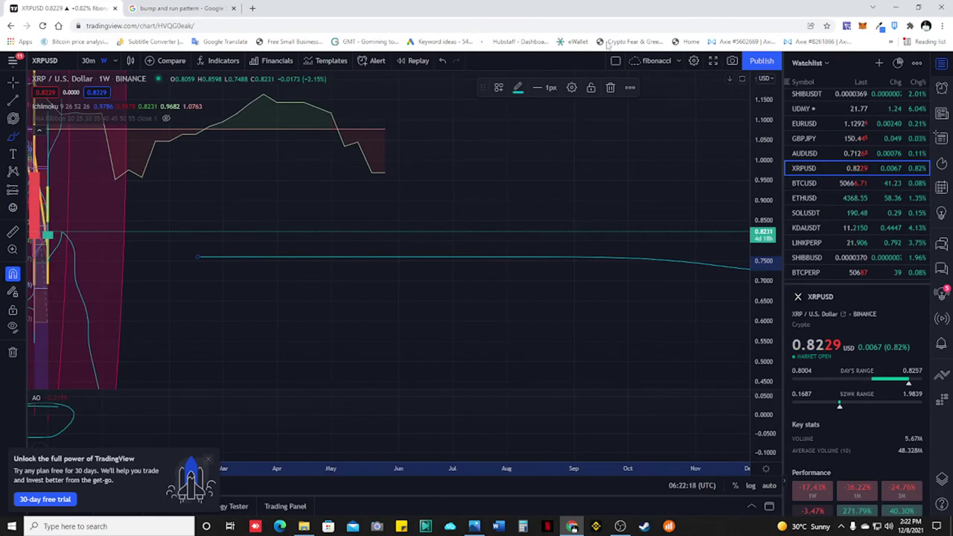
left_click(616, 88)
left_click_drag(198, 212, 601, 247)
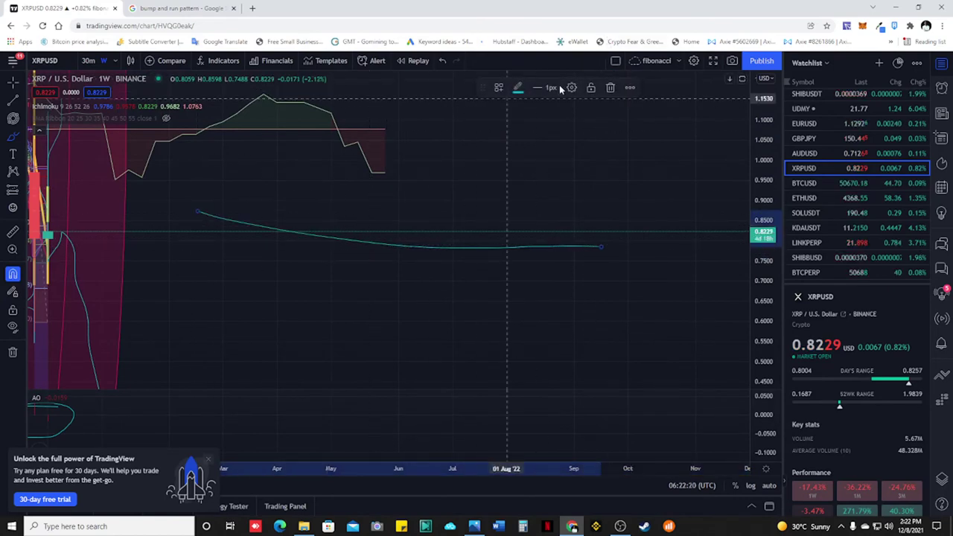
left_click(609, 88)
left_click(6, 89)
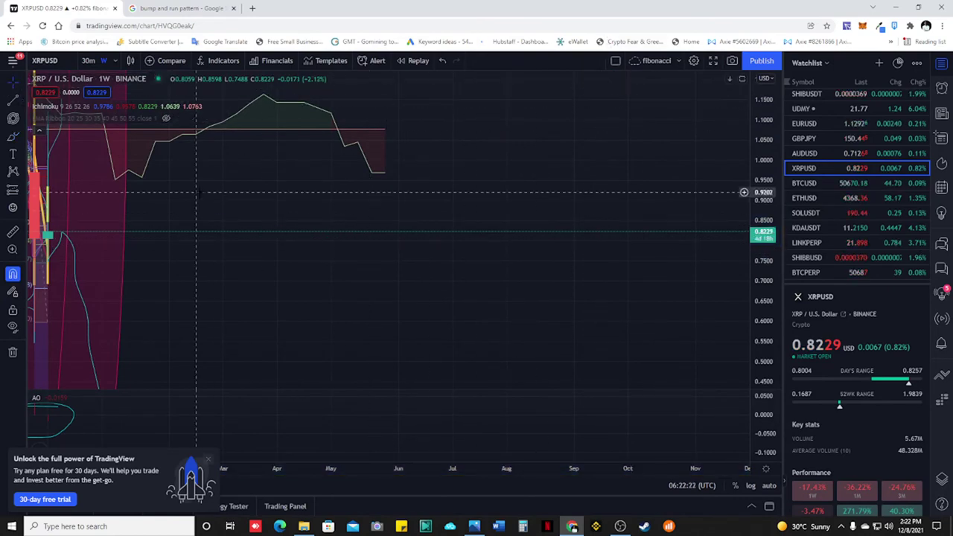
View the weekly candles from mid-2021 to December 2021 together with the Fibonacci circles.
left_click_drag(222, 193, 574, 215)
left_click_drag(453, 228, 493, 246)
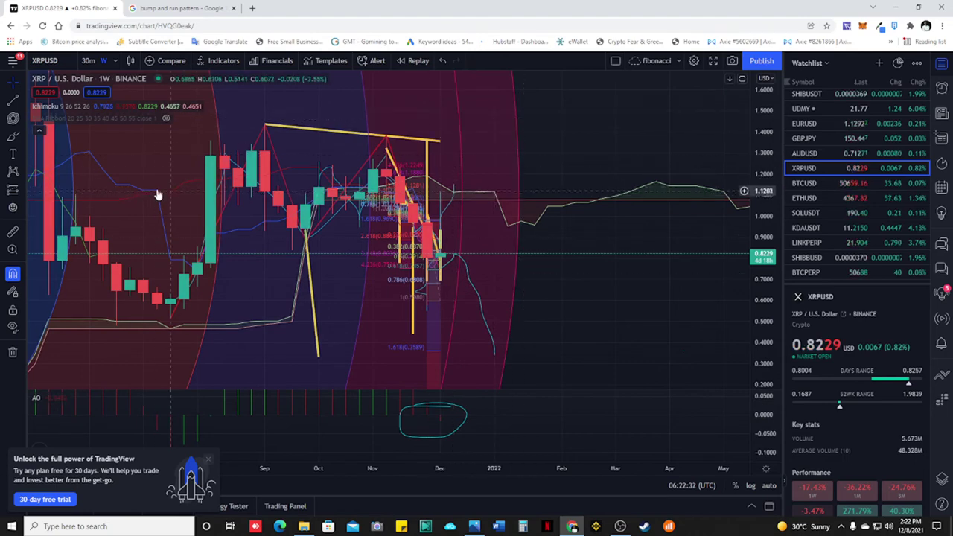
left_click_drag(156, 170, 321, 225)
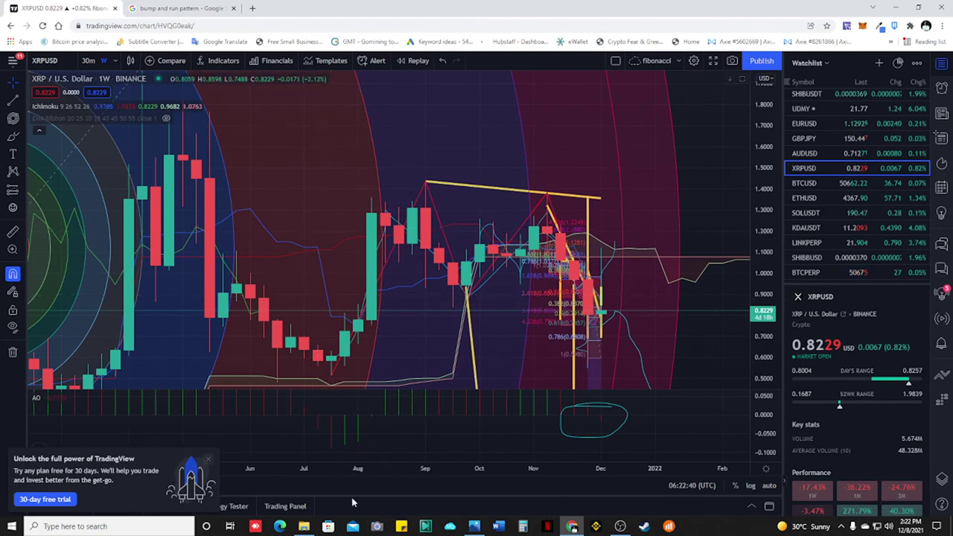
Switch to the Photos app and examine the Bitcoin crash prediction image, from the previous bottom pattern across to the 2021 bottom target.
left_click(305, 527)
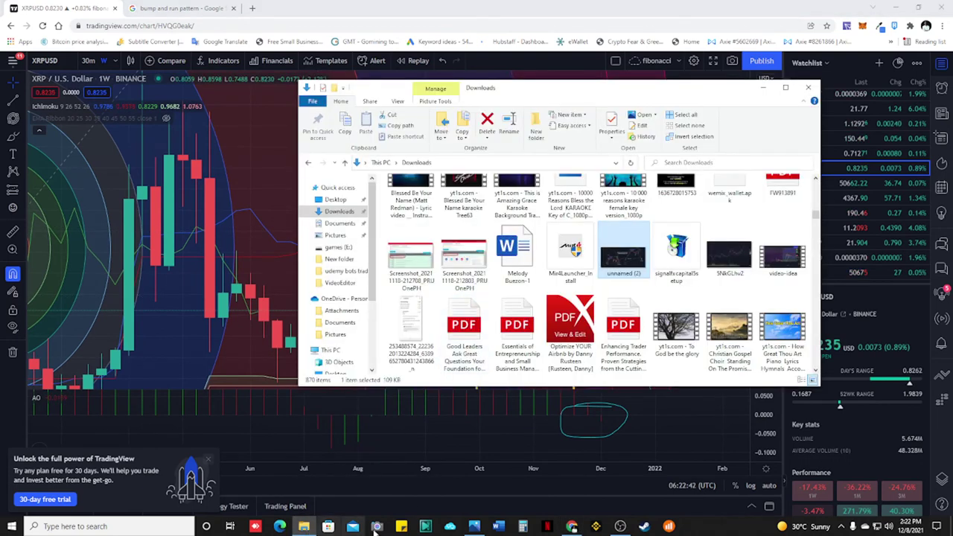
left_click(474, 527)
scroll(316, 382, "up", 3)
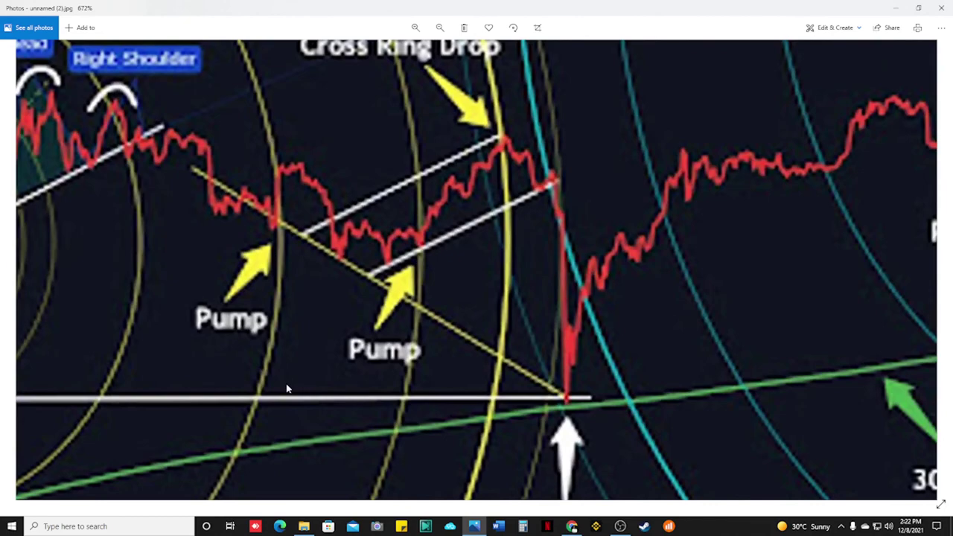
left_click_drag(241, 373, 509, 324)
scroll(508, 324, "down", 1)
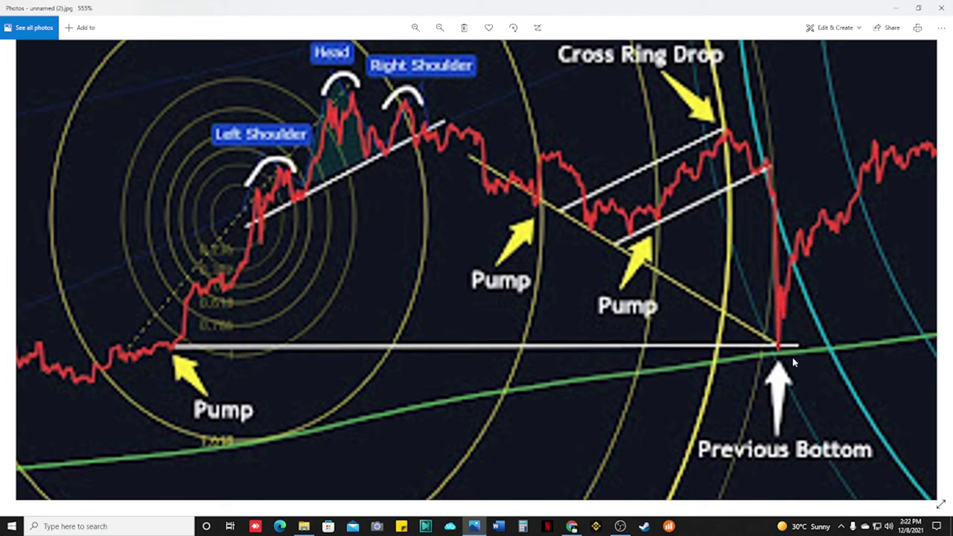
left_click_drag(909, 293, 410, 330)
scroll(628, 335, "down", 3)
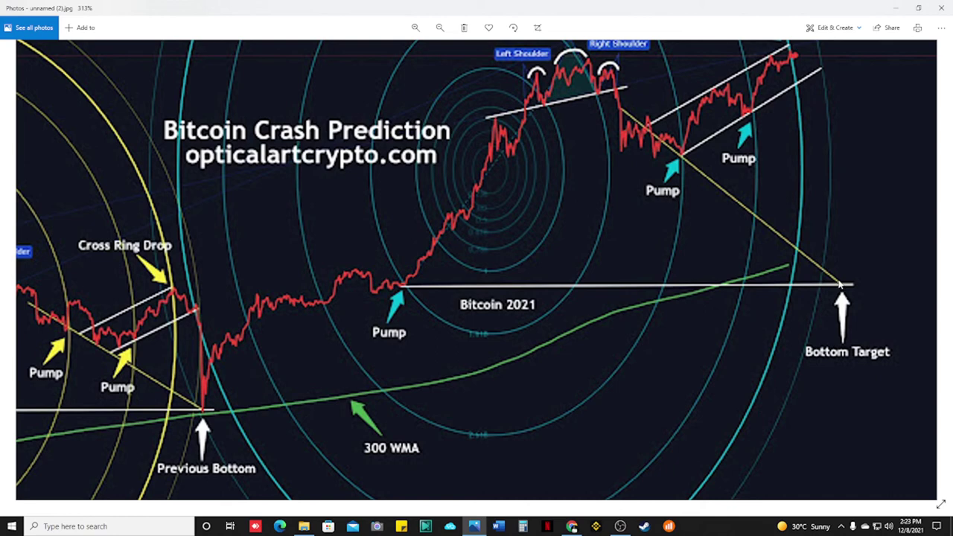
Return to TradingView and examine the complete Fibonacci circles on the weekly chart, comparing them with the recent candles.
left_click(572, 527)
scroll(505, 318, "down", 5)
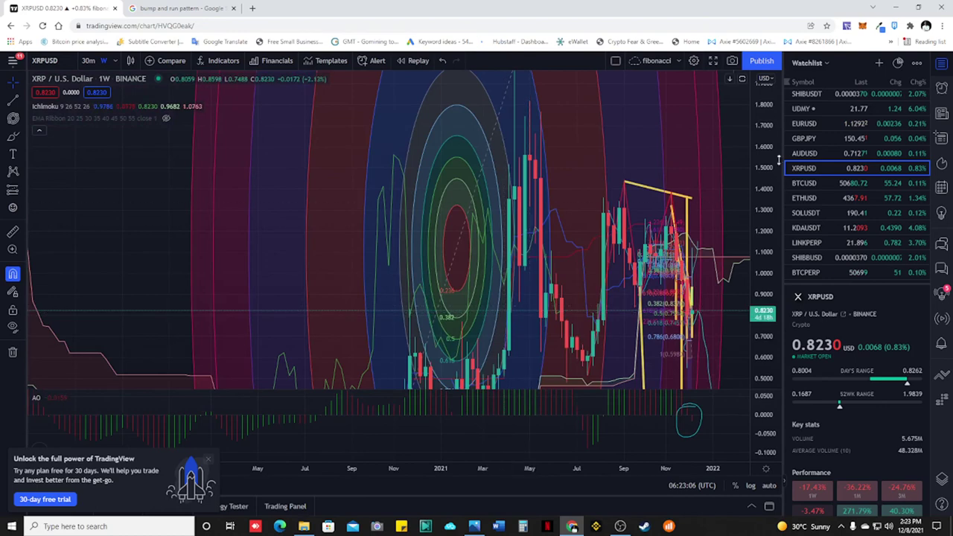
left_click_drag(765, 298, 752, 389)
scroll(699, 265, "up", 3)
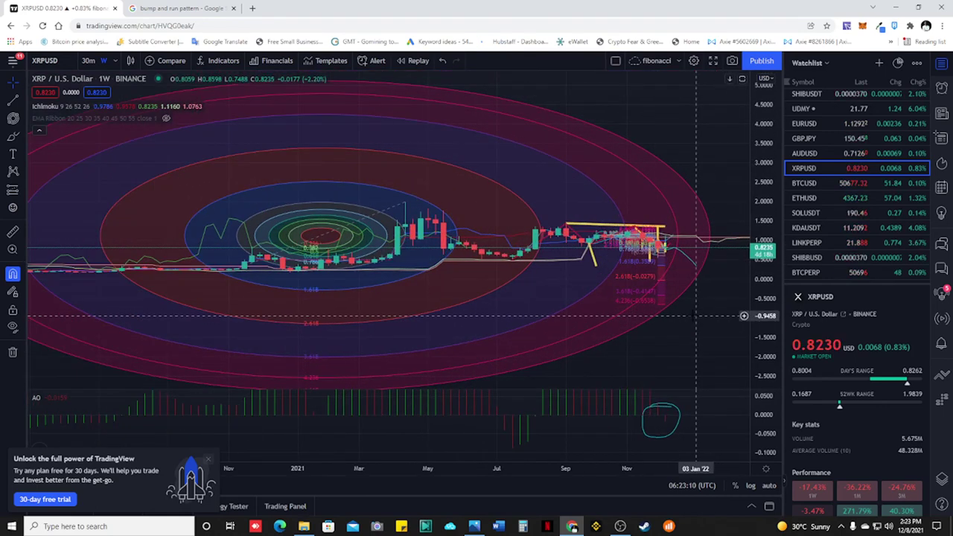
scroll(699, 266, "up", 5)
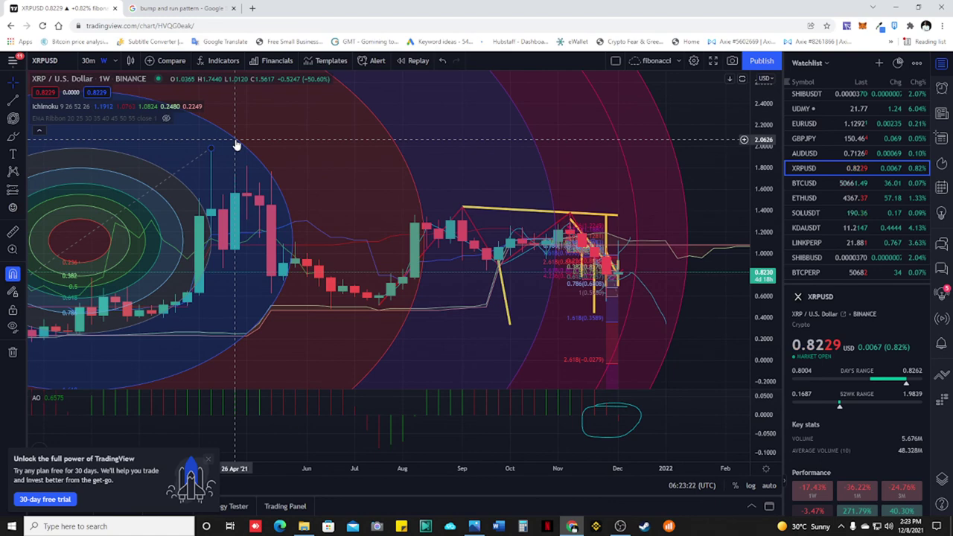
Check the XRPUSD technicals gauge and examine the weekly projection where the outer Fibonacci circles cross December 2021 and January 2022.
scroll(837, 459, "down", 2)
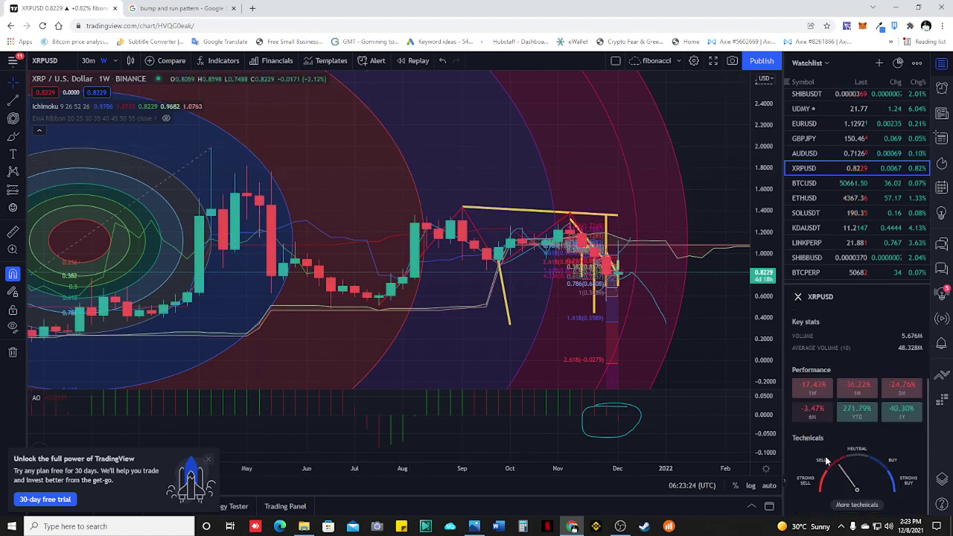
scroll(633, 283, "up", 3)
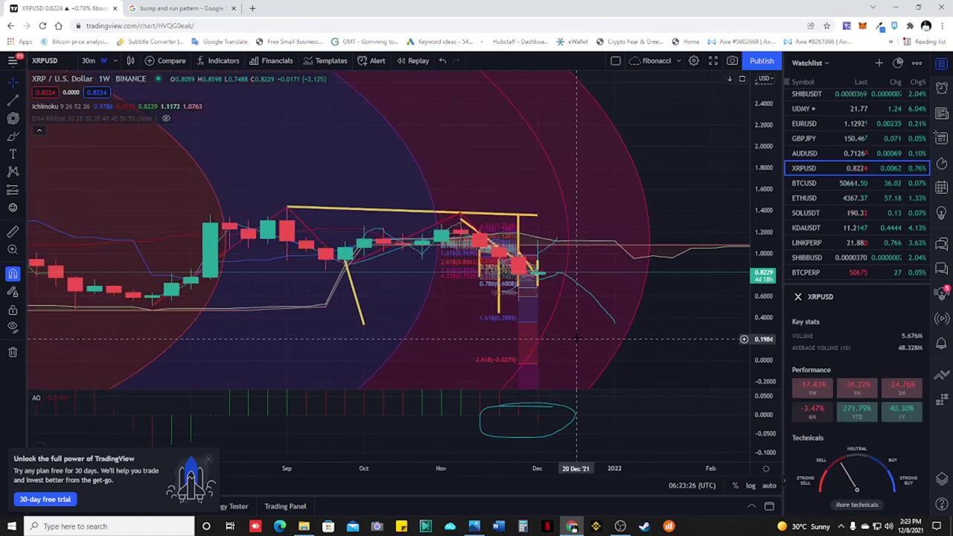
left_click_drag(758, 268, 758, 214)
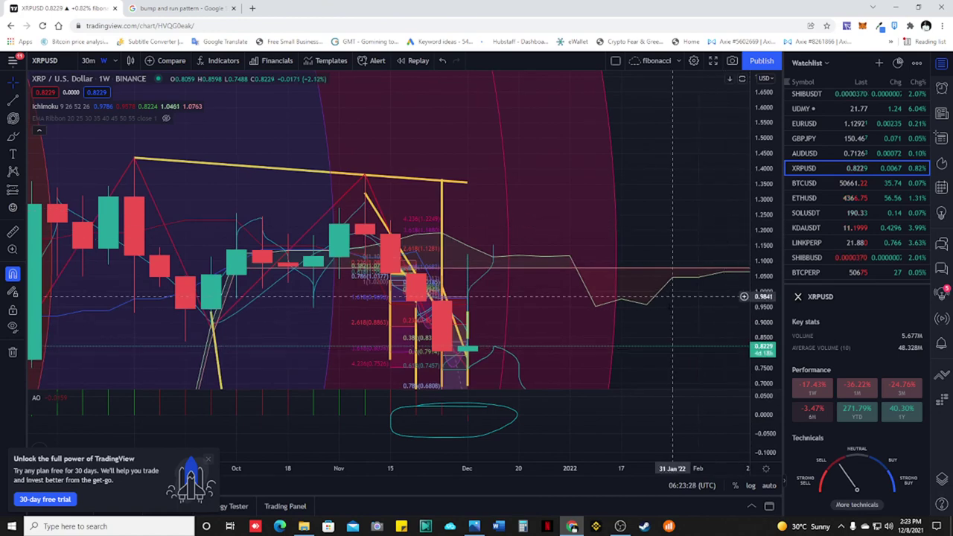
left_click_drag(655, 351, 741, 324)
left_click_drag(766, 164, 762, 223)
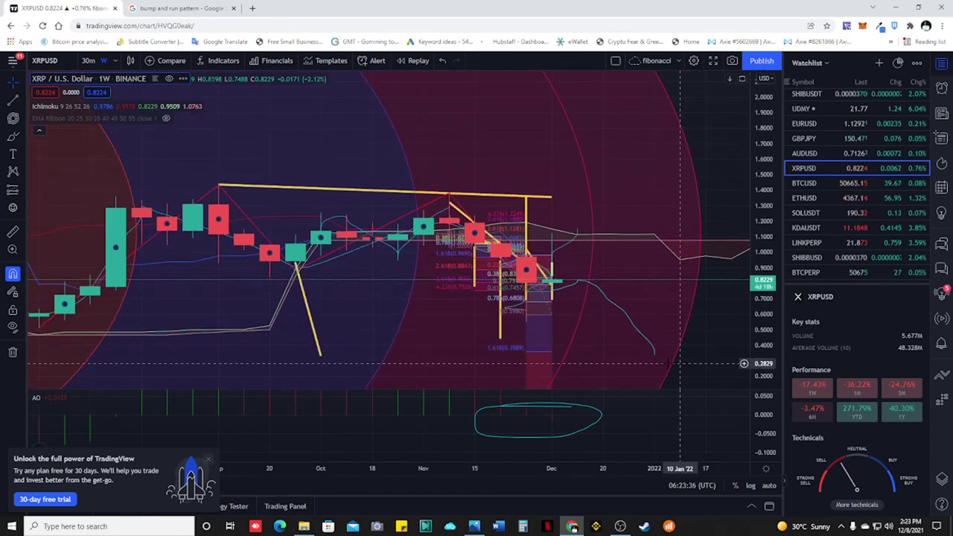